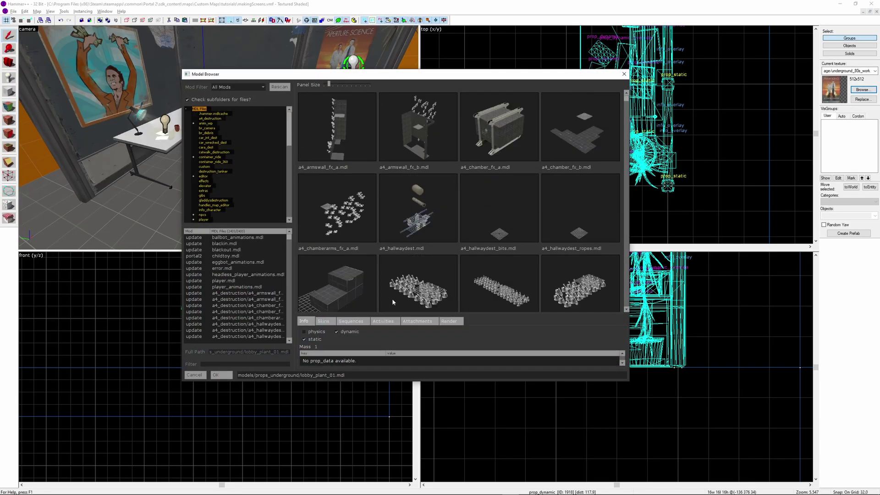
Set the prop's model to lab_monitor_pose01 and raise and turn it toward the desk.
type("monitor")
double_click(337, 127)
scroll(639, 72, "up", 2)
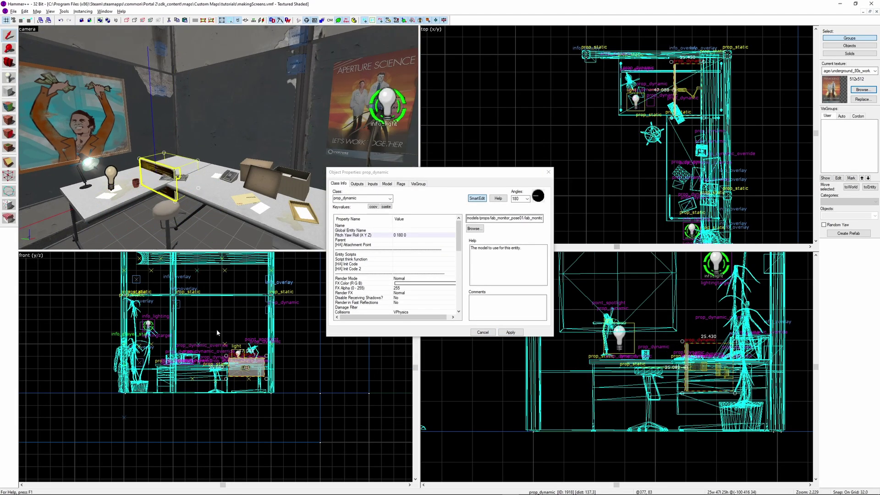
left_click_drag(669, 92, 690, 106)
Angle the monitor to 225 degrees, then select the neighbouring monitor.
scroll(690, 106, "up", 3)
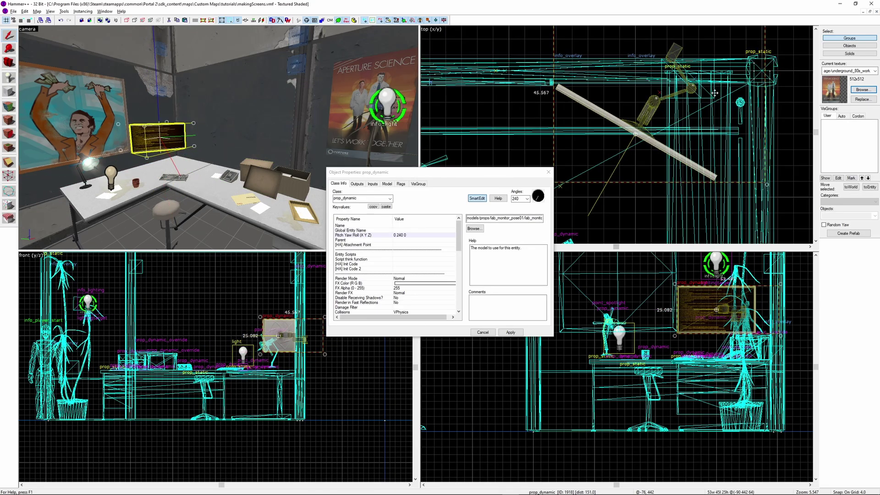
key("ctrl+shift+e")
left_click_drag(713, 70, 733, 93)
key("ctrl+shift+e")
scroll(672, 194, "down", 3)
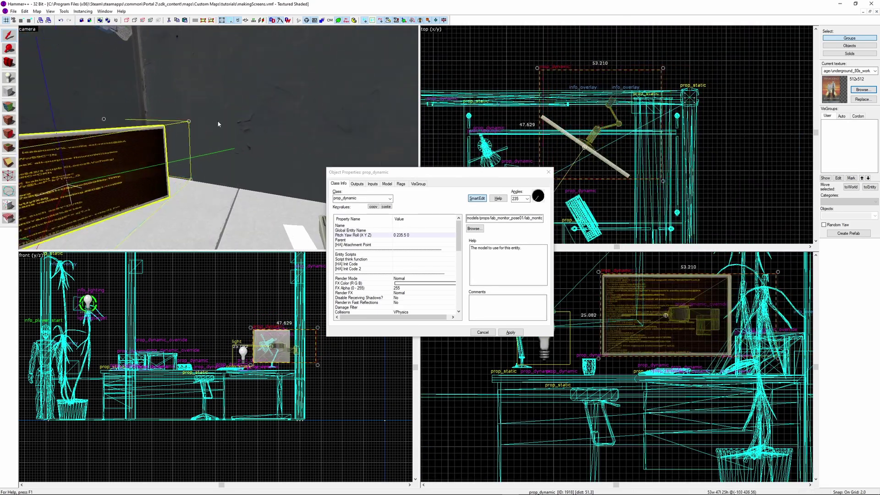
left_click(577, 182)
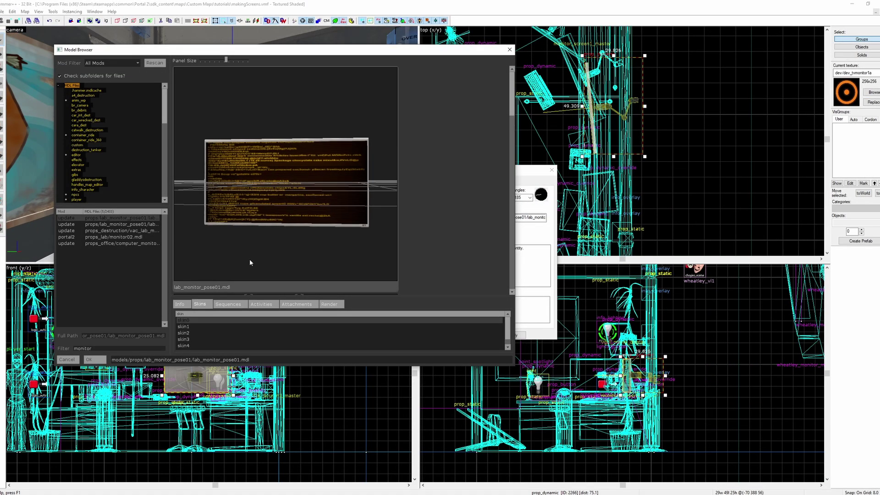
Preview the monitor skins skin0 through skin4 in the Model Browser.
left_click(192, 326)
left_click(192, 333)
left_click_drag(272, 223, 277, 224)
left_click(204, 318)
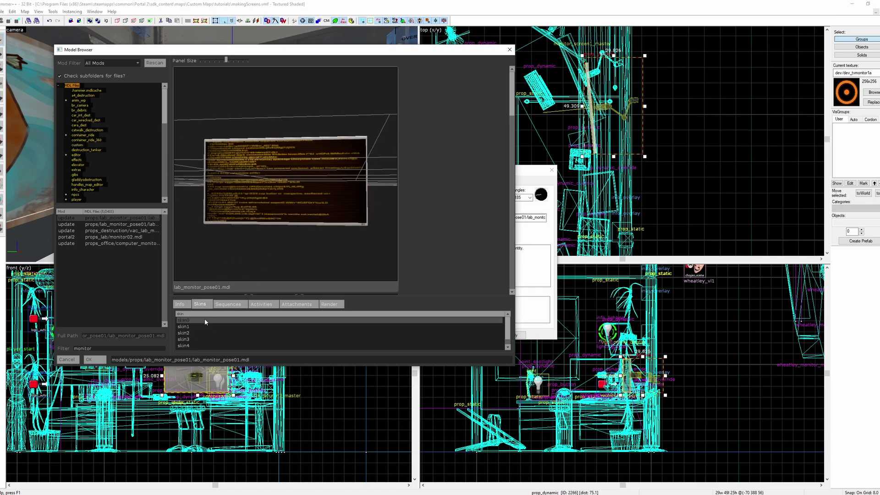
left_click(194, 326)
left_click(196, 332)
left_click(183, 339)
scroll(194, 335, "down", 1)
left_click(193, 339)
Choose skin5 so the monitor screen shows the Aperture logo.
left_click_drag(308, 219, 234, 334)
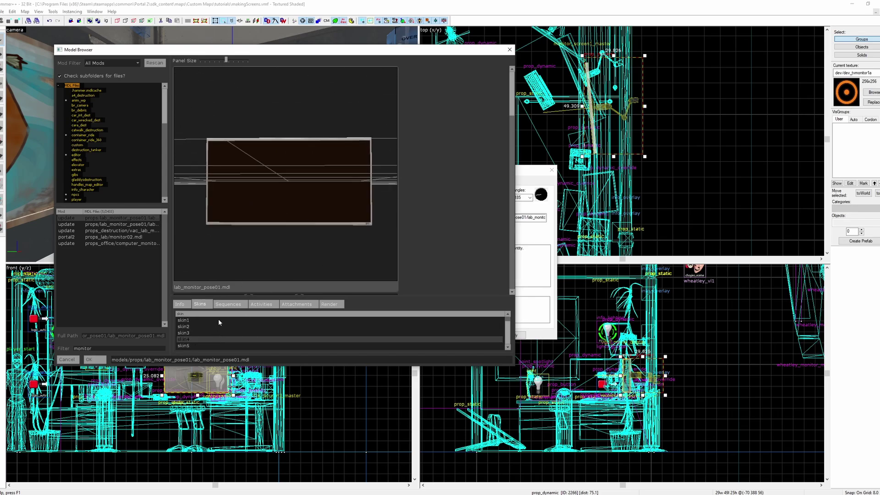
left_click_drag(289, 192, 295, 192)
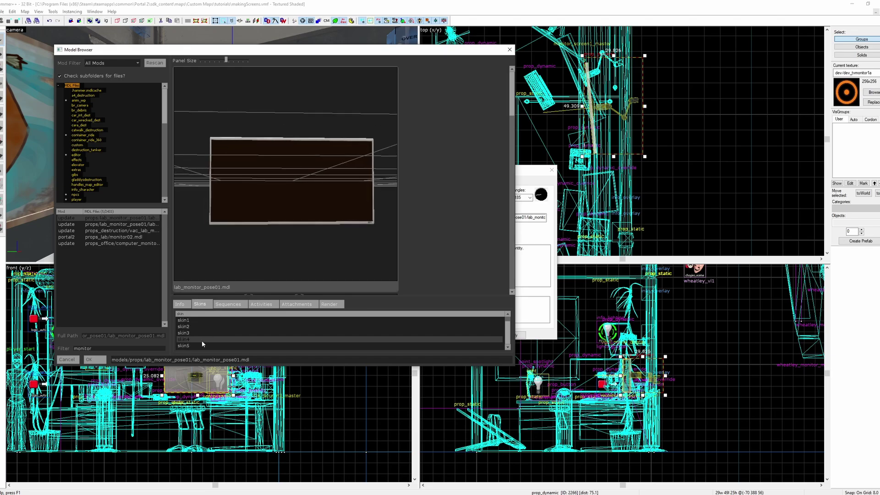
left_click(185, 347)
left_click_drag(284, 192, 268, 195)
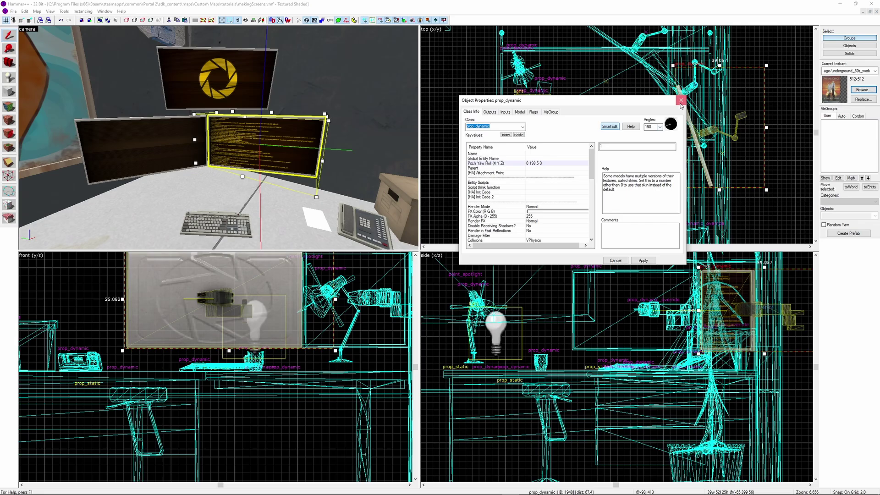
Change the selected entity's class to light.
key("Escape")
left_click(204, 179)
key("alt+Return")
type("light")
key("Return")
left_click(477, 207)
Colour the light orange, 226 129 26 at brightness 200.
left_click(615, 159)
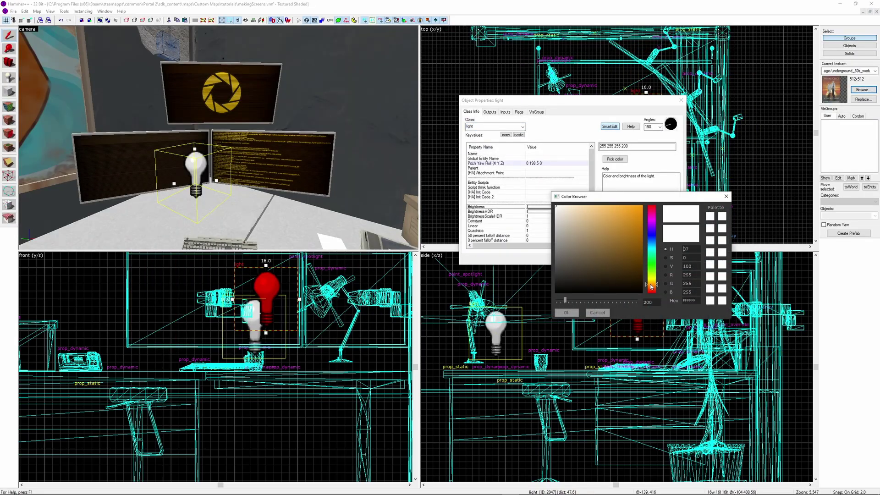
left_click(628, 215)
left_click(567, 313)
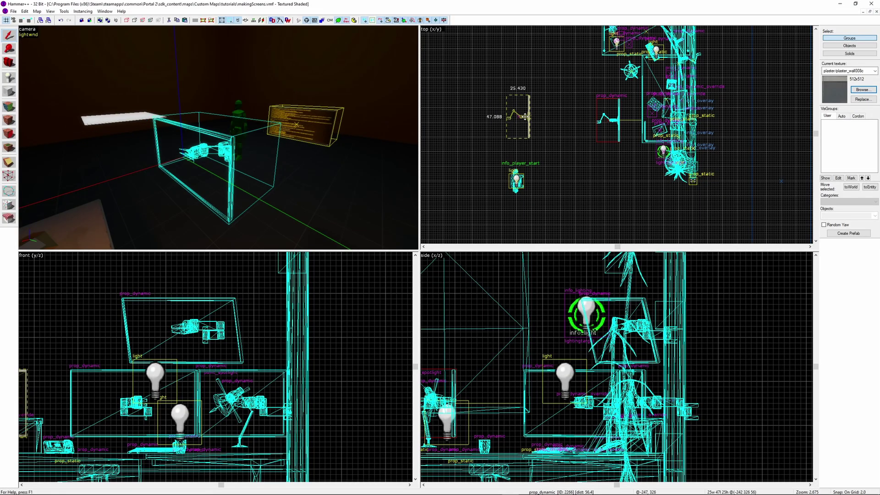
Change the prop in front of the glowing text panel to a vgui_movie_display entity.
left_click(525, 117)
key("ctrl+shift+e")
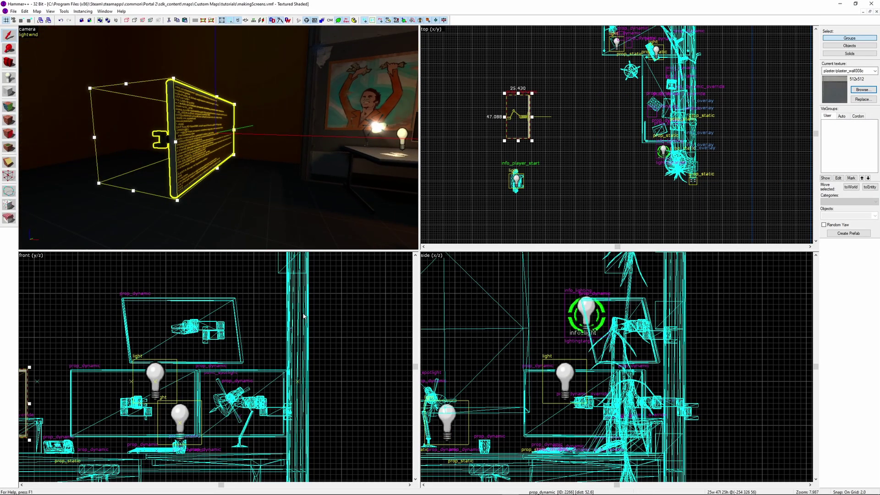
key("ctrl+e")
scroll(644, 346, "up", 3)
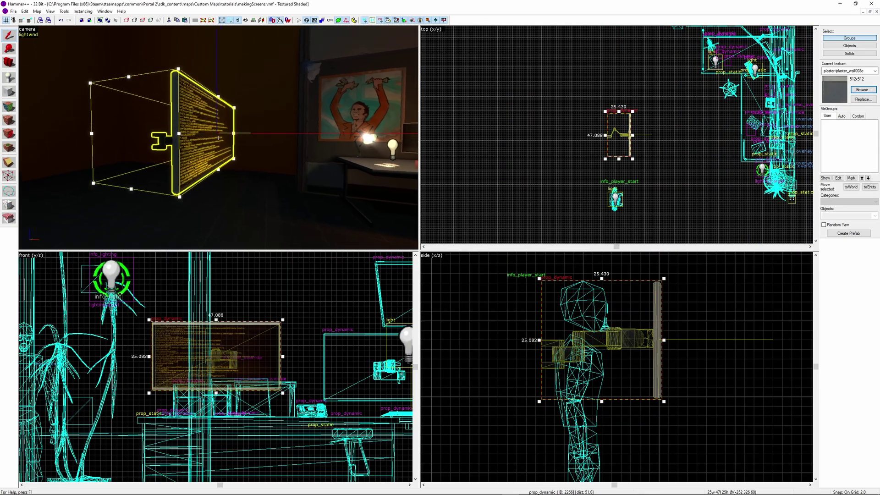
left_click(644, 346)
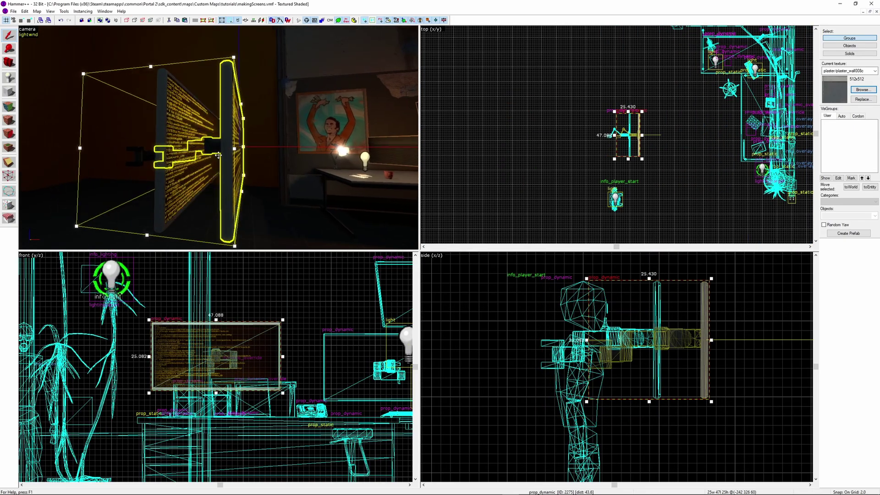
key("alt+Return")
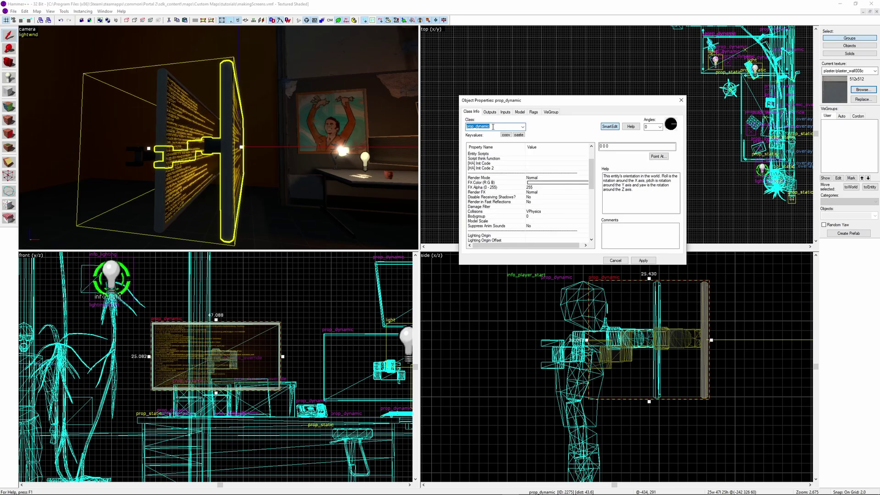
type("vgui")
left_click(489, 140)
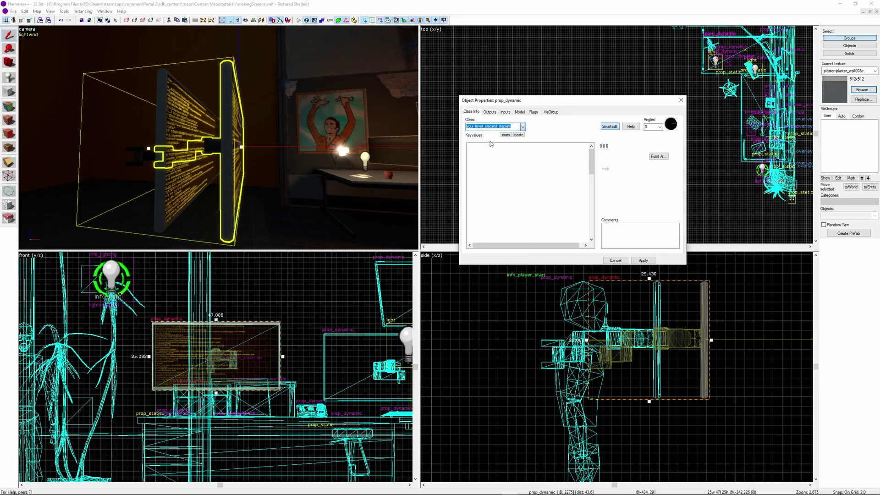
Move the movie display down and left into line with the text panel.
key("ctrl+shift+e")
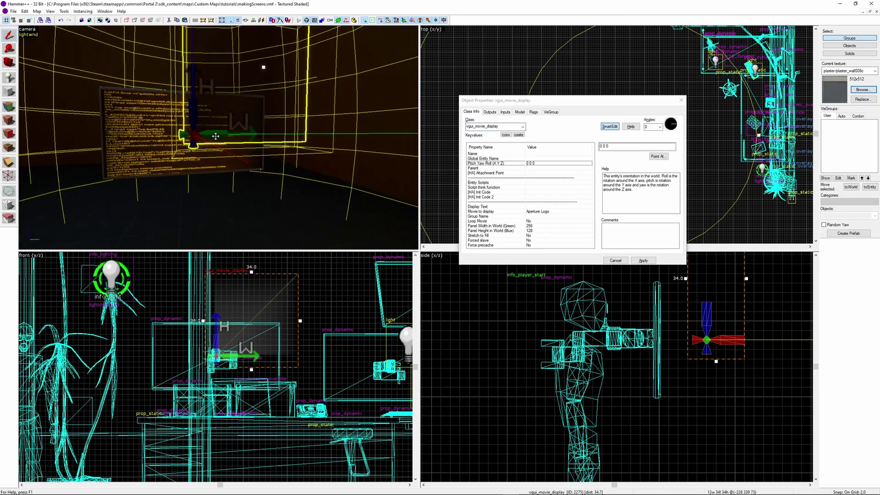
scroll(240, 347, "up", 2)
left_click_drag(240, 347, 146, 395)
key("ctrl+e")
scroll(611, 52, "up", 6)
left_click_drag(612, 52, 571, 38)
scroll(211, 138, "up", 3)
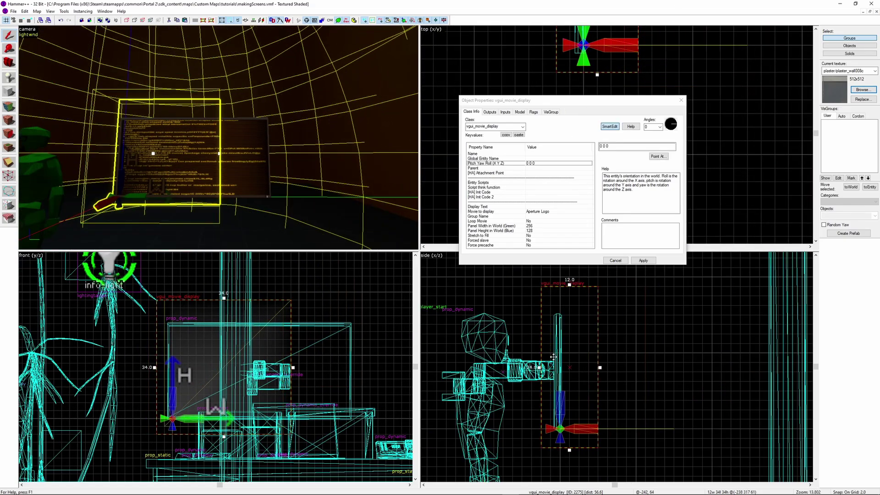
scroll(555, 375, "up", 3)
scroll(219, 138, "up", 3)
scroll(218, 137, "up", 1)
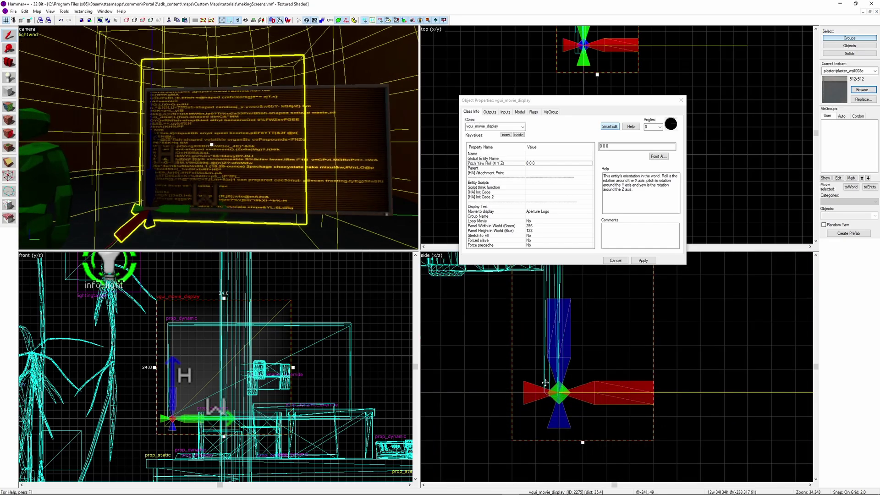
scroll(170, 418, "up", 6)
scroll(235, 408, "down", 2)
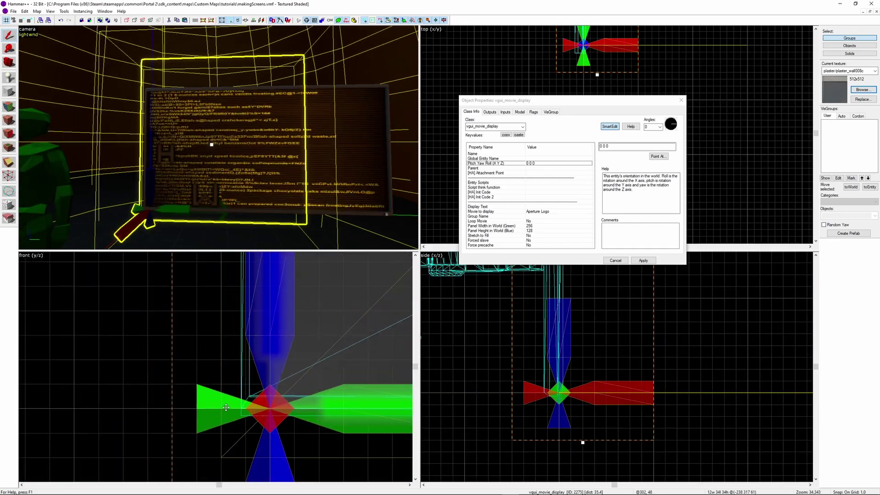
Measure the panel's screen with a box outline, then reselect the movie display.
left_click(219, 137)
key("ctrl+shift+e")
scroll(219, 259, "down", 3)
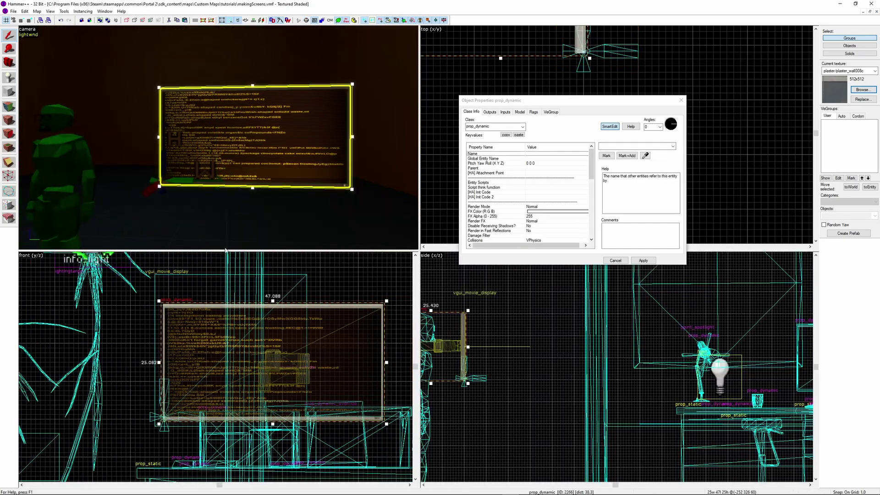
left_click(151, 191)
left_click_drag(382, 308, 171, 418)
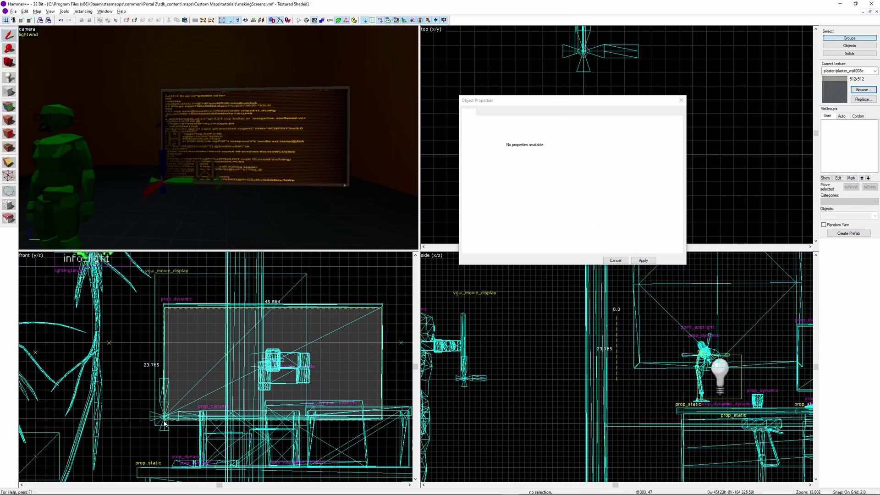
left_click(144, 196)
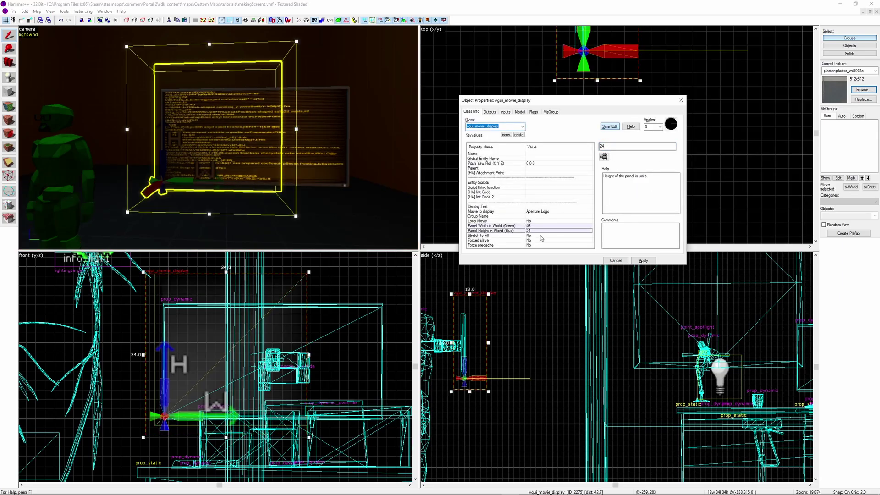
Set Stretch to Fill to Yes and browse the movie list, keeping Aperture Logo.
left_click(606, 146)
left_click(606, 157)
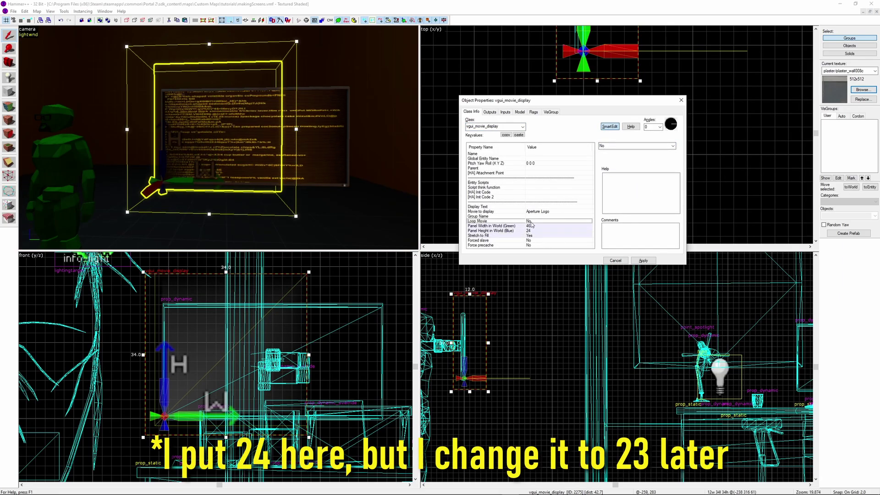
left_click(544, 212)
left_click(670, 146)
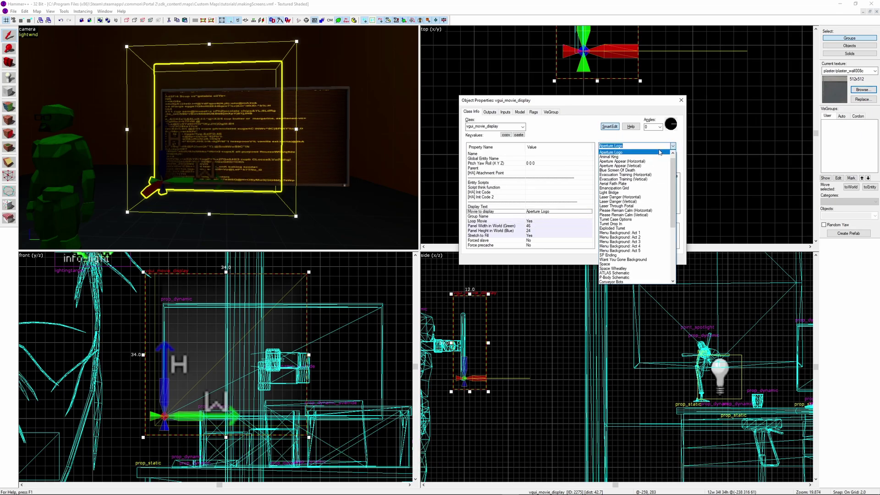
scroll(630, 161, "down", 8)
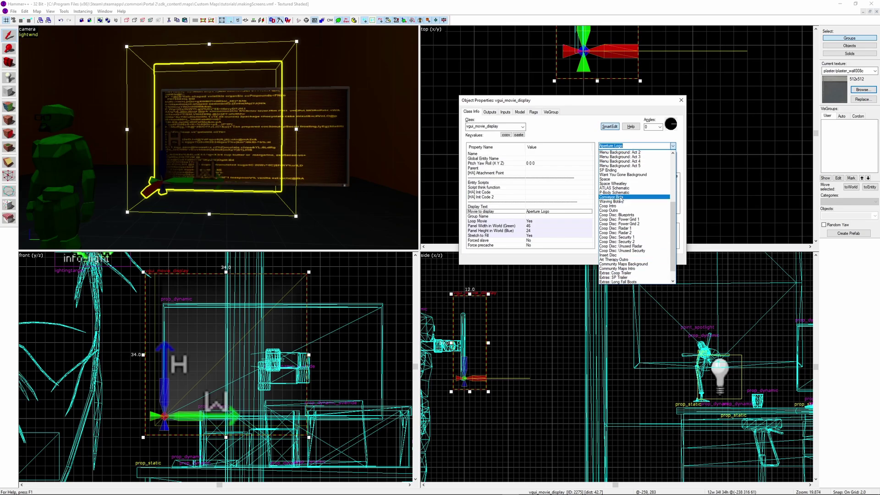
scroll(651, 245, "up", 2)
scroll(642, 198, "up", 3)
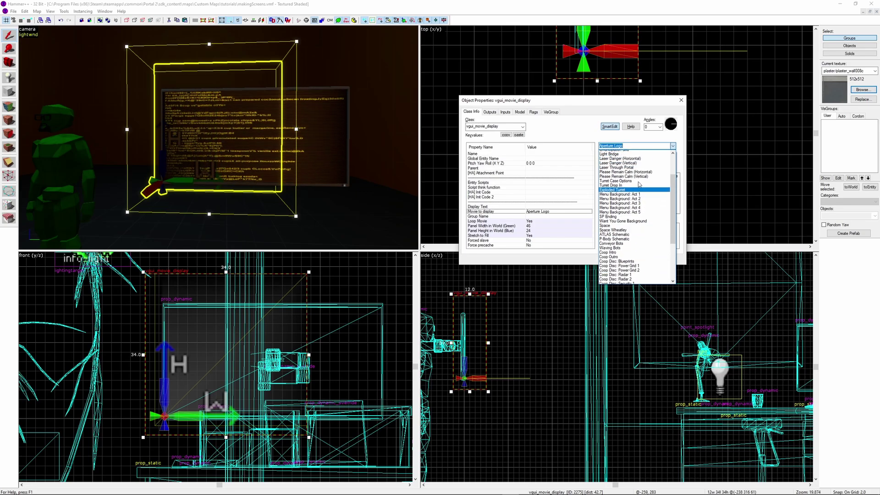
left_click(636, 179)
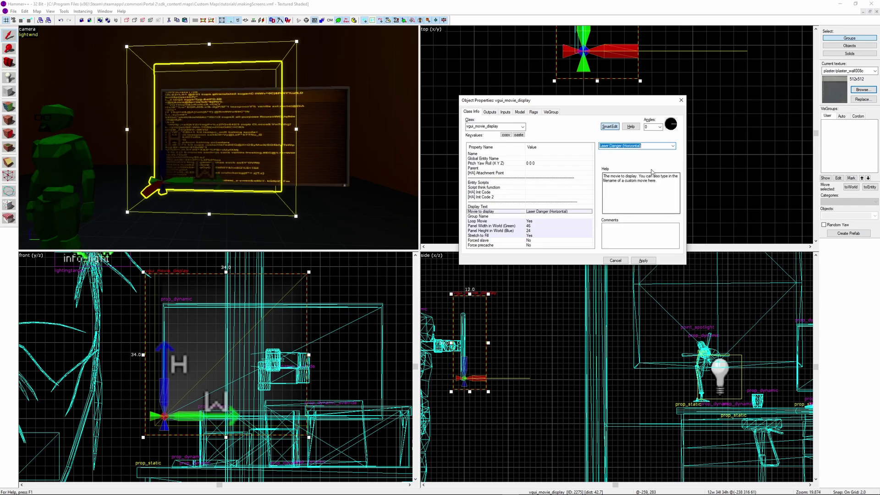
left_click(551, 231)
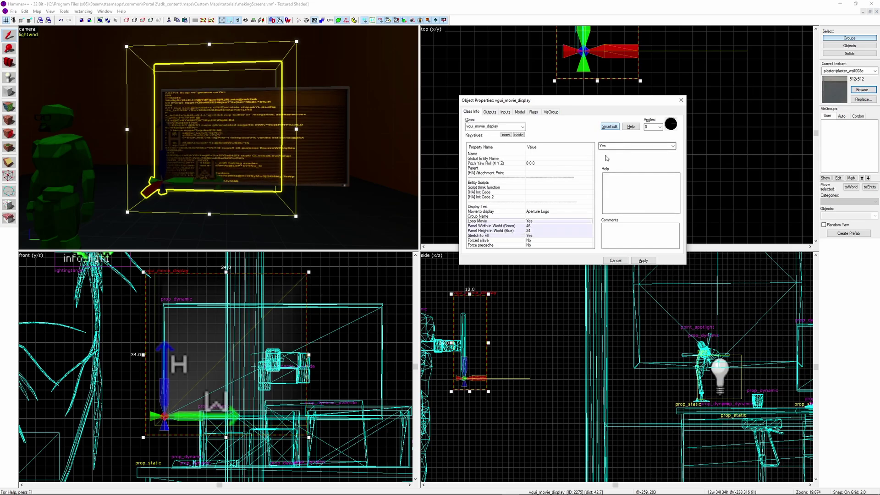
left_click(673, 145)
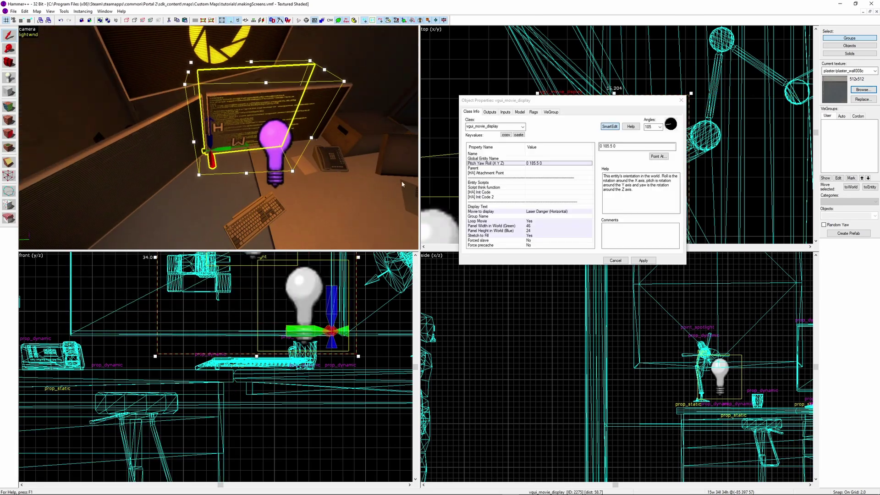
Give logic_auto an OnMapSpawn output that enables monitor_screen1.
key("alt+Return")
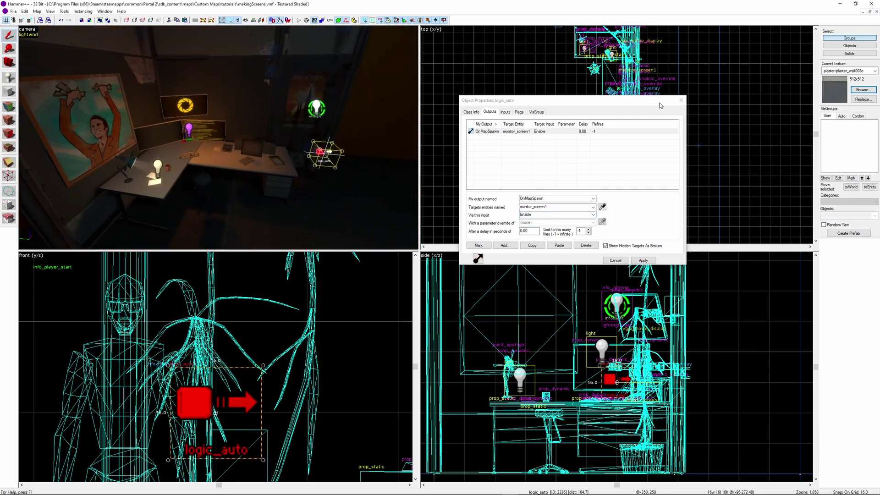
key("Escape")
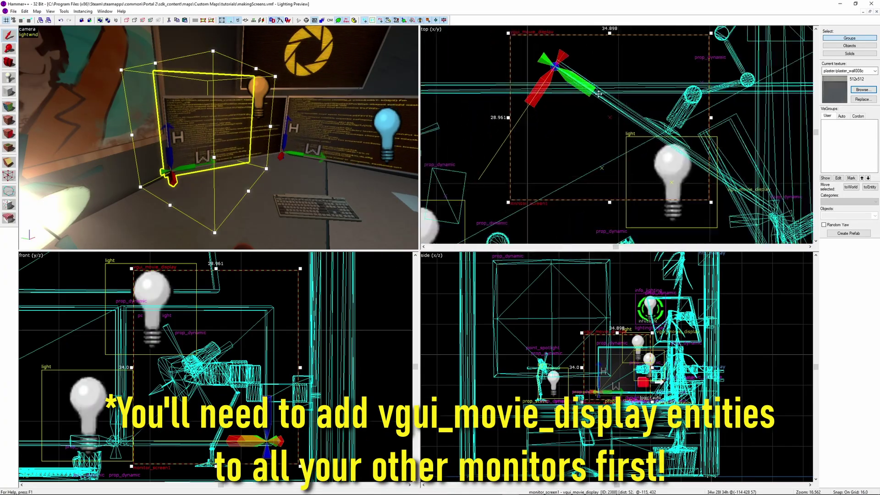
Clone the movie display beside the original and name it monitor_screen1_master.
scroll(599, 93, "down", 3)
scroll(598, 94, "up", 3)
left_click_drag(598, 93, 663, 70, "shift")
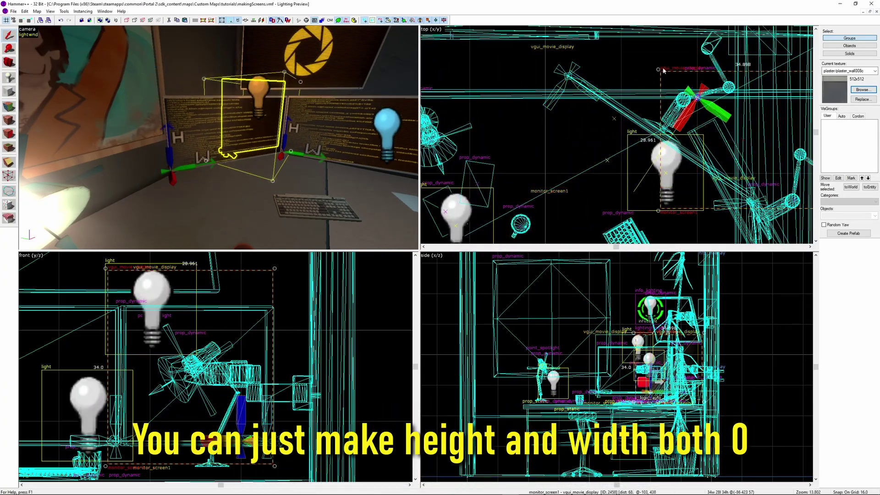
scroll(233, 189, "up", 5)
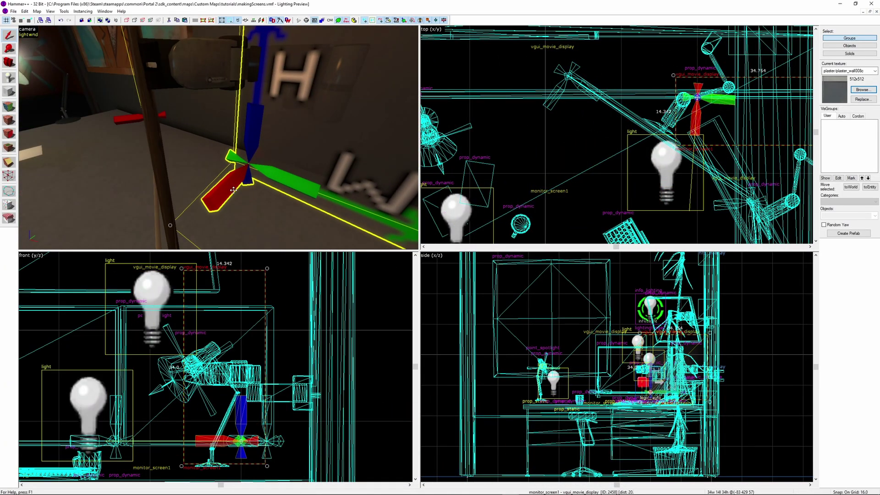
double_click(233, 190)
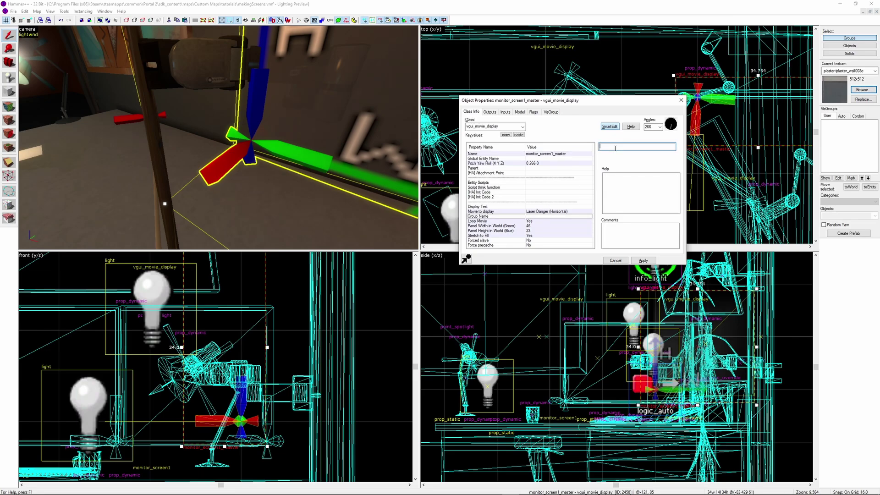
Paste monitor_screen1_master as the Group Name on each monitor's display.
left_click(644, 260)
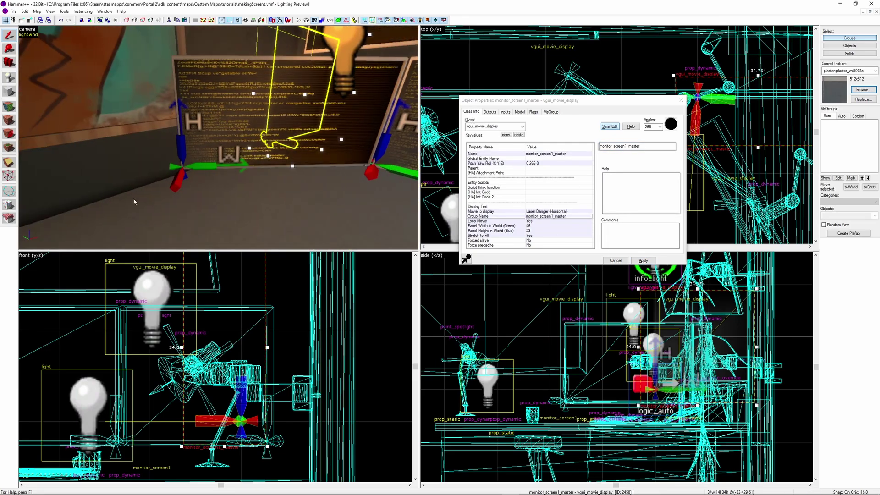
left_click(335, 156)
type("monitor_screen1_master")
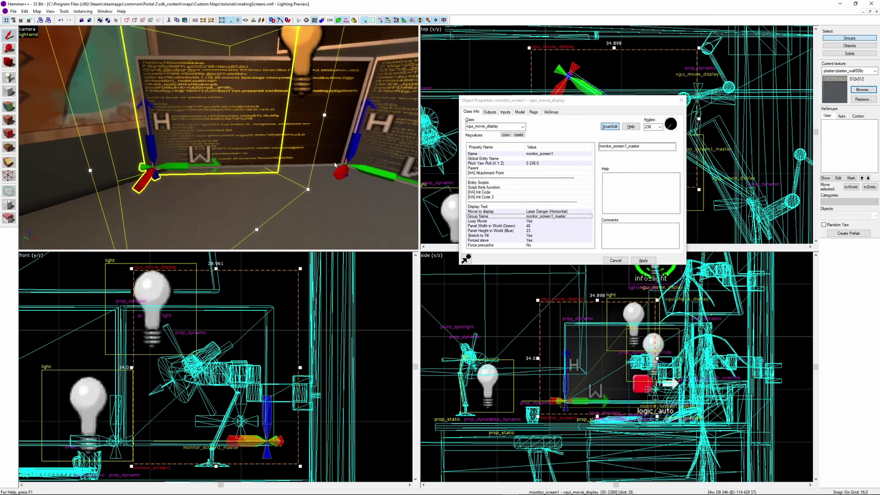
left_click(290, 170)
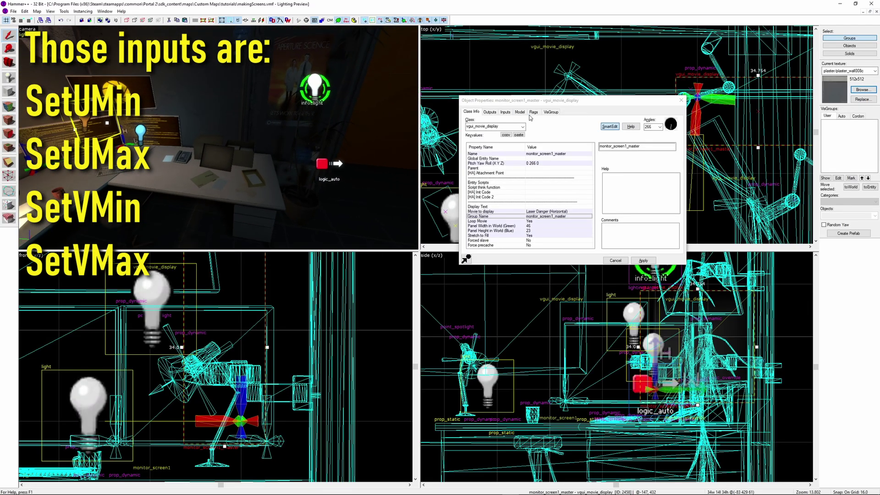
Add a SetUseCustomUVs 1 output for monitor_screen1, then duplicate it for monitor_screen1b.
left_click(489, 112)
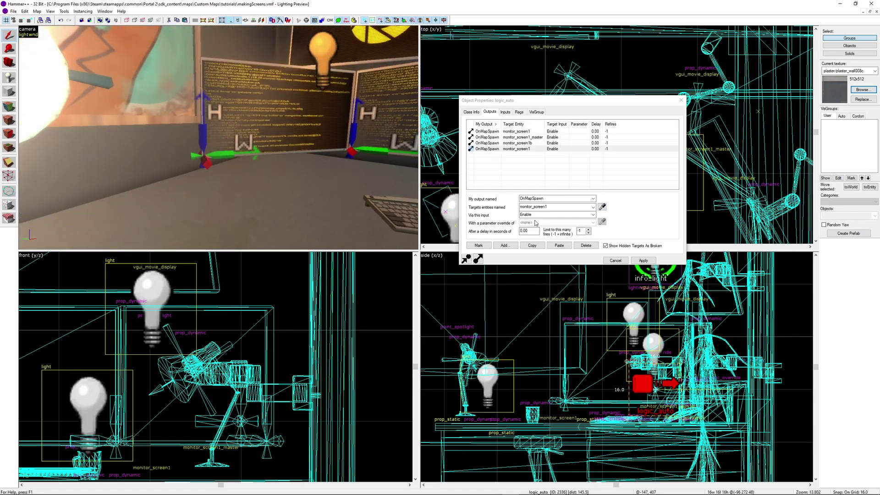
type("SetDisplayText")
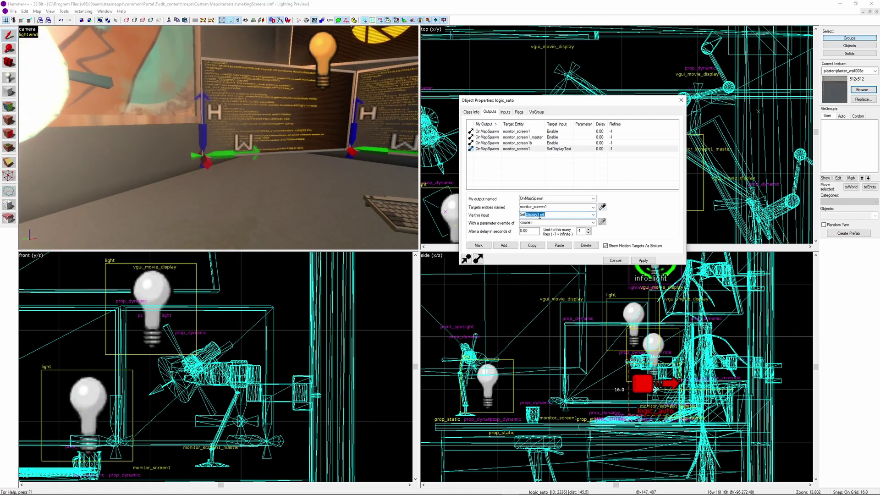
left_click(558, 245)
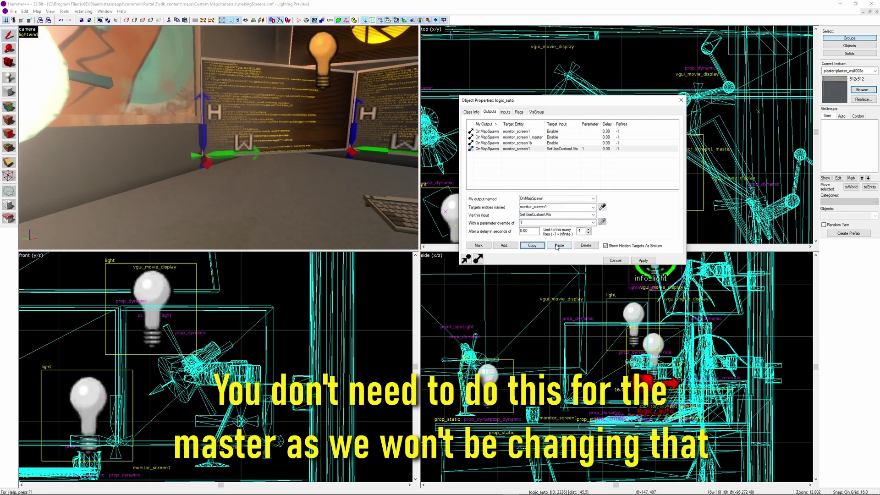
left_click(642, 260)
key("z")
key("z")
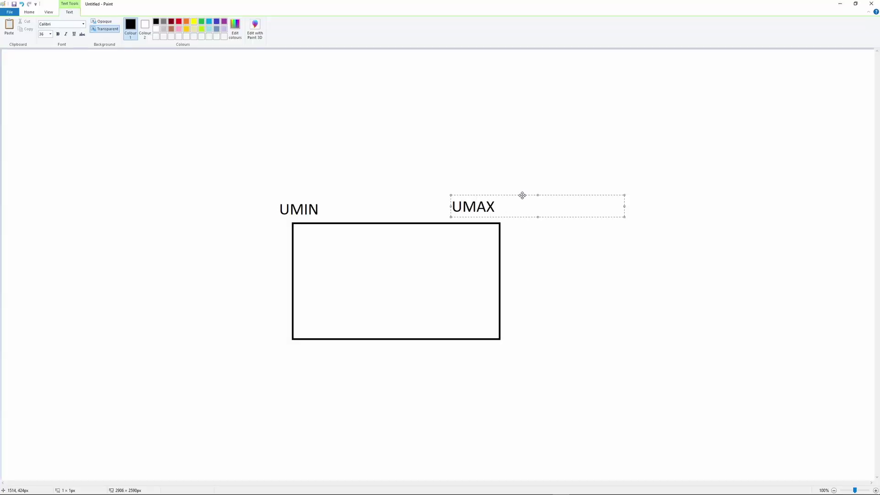
Label the video rectangle with UMAX, VIDEO, and 0 and 1 under its corners.
left_click_drag(522, 195, 528, 198)
left_click(289, 195)
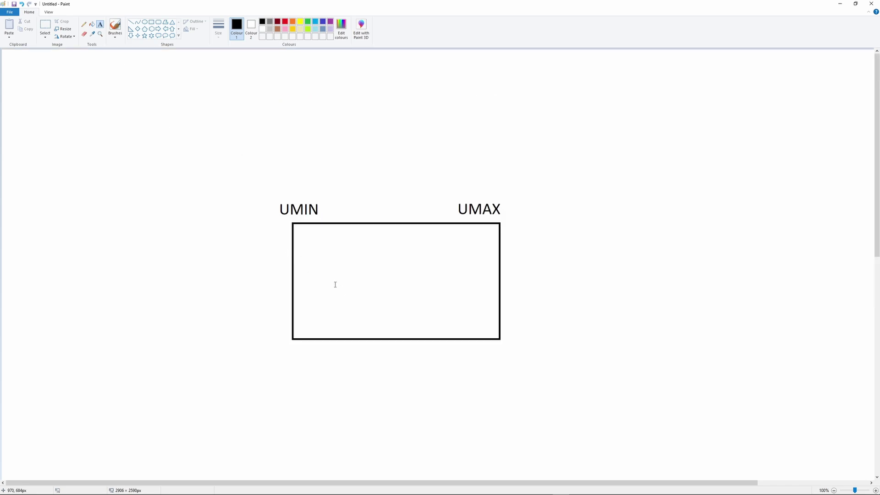
left_click_drag(350, 269, 523, 289)
type("VIDEO")
left_click(52, 62)
left_click_drag(342, 301, 403, 244)
left_click_drag(394, 267, 407, 270)
left_click_drag(279, 345, 455, 365)
type("0")
left_click(501, 350)
left_click_drag(503, 339, 673, 362)
type("1")
left_click_drag(530, 340, 532, 346)
left_click(69, 60)
Draw two boxes below the video span for the first and second screens.
left_click(115, 28)
left_click_drag(285, 367, 527, 390)
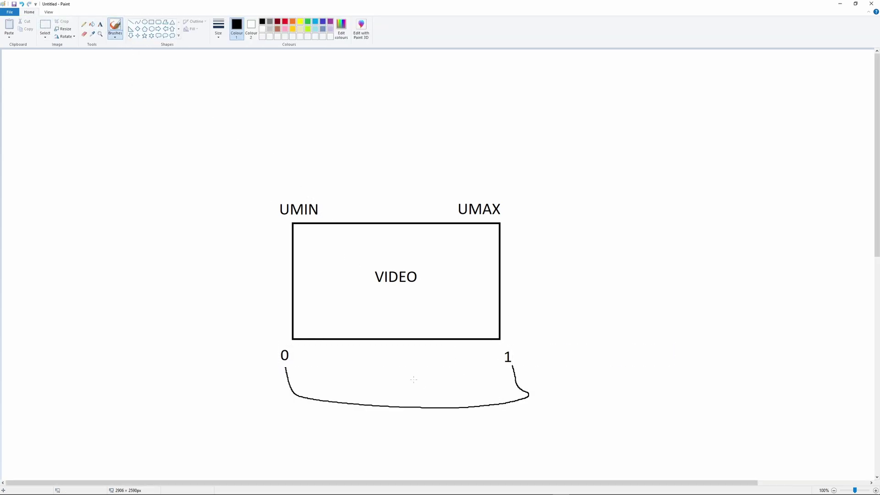
key("ctrl+z")
scroll(377, 194, "down", 4)
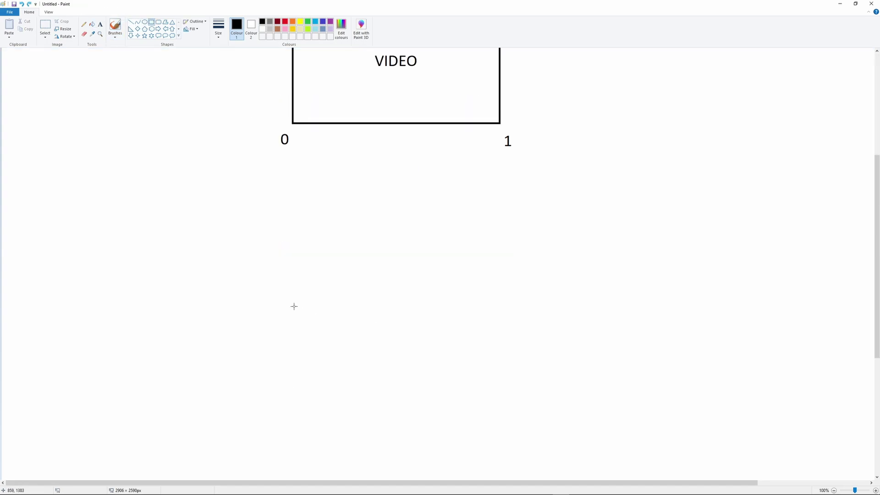
scroll(288, 295, "up", 2)
left_click_drag(209, 365, 383, 395)
left_click_drag(399, 300, 573, 397)
Label the boxes screen 1 and screen 2, then return to Hammer++.
left_click(104, 25)
left_click(231, 329)
type("screen 1")
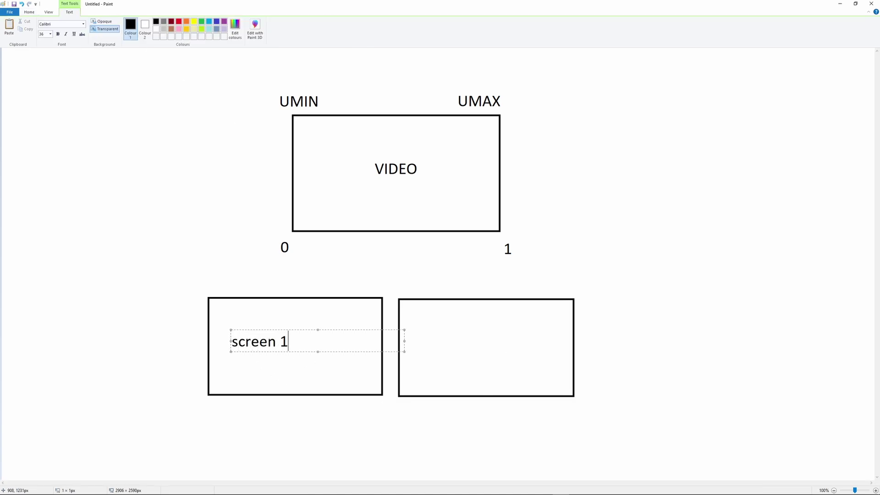
left_click(436, 333)
type("screen 2")
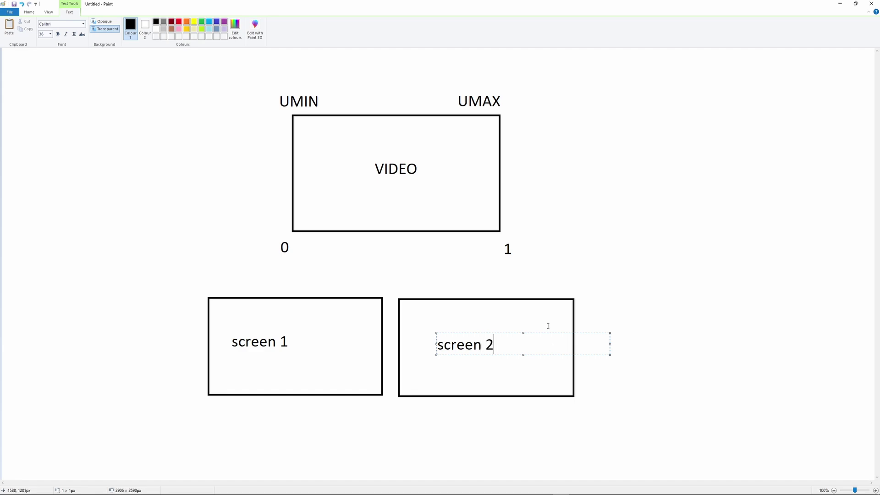
left_click(547, 326)
scroll(518, 247, "up", 3)
scroll(302, 201, "down", 3)
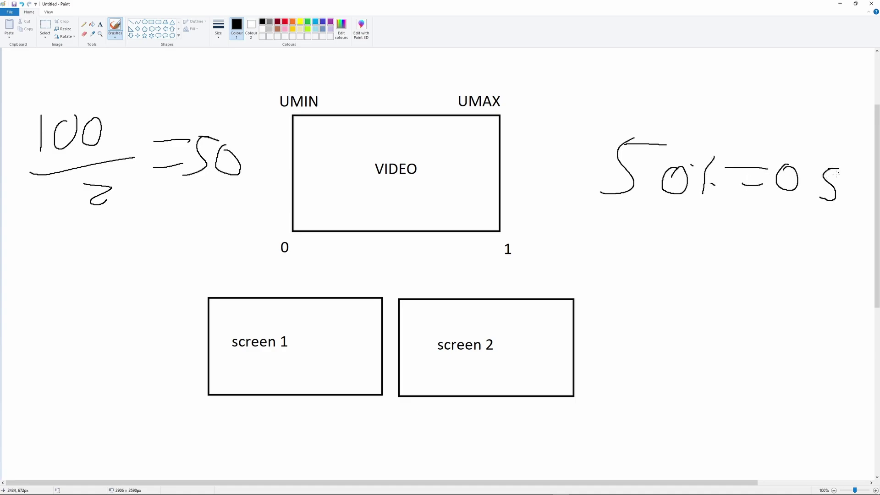
key("alt+Tab")
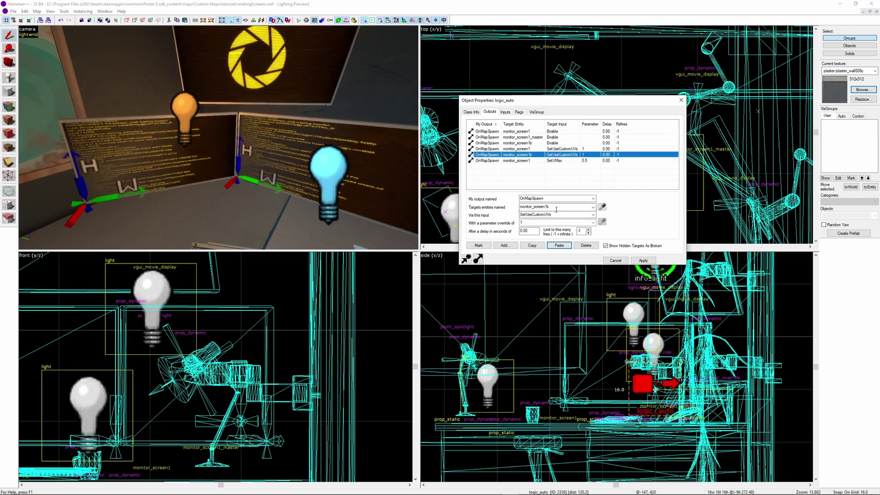
Bring up the UMIN/UMAX diagram in Paint.
key("alt+Tab")
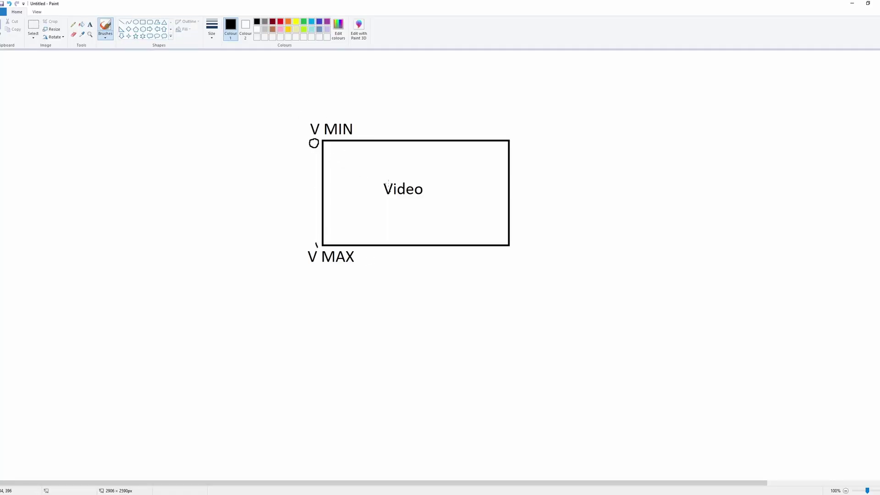
Mark 0 beside the left screen's top edge in the Paint diagram.
scroll(334, 359, "down", 3)
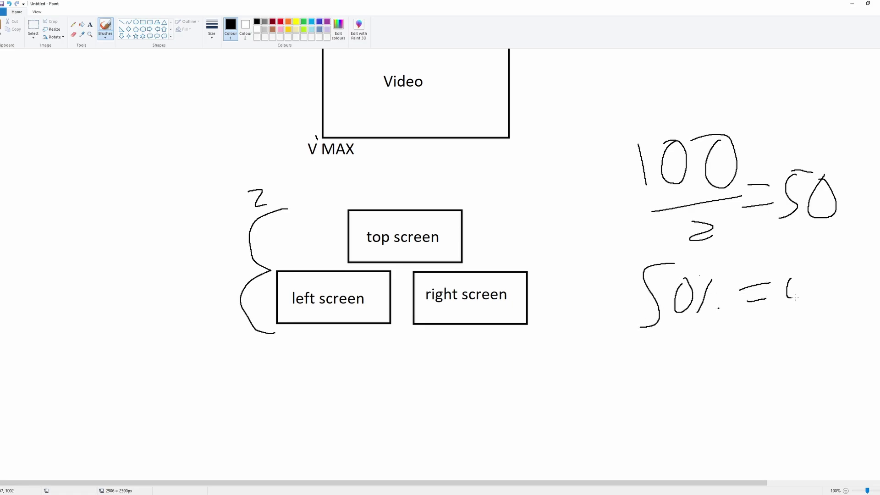
left_click_drag(323, 251, 329, 262)
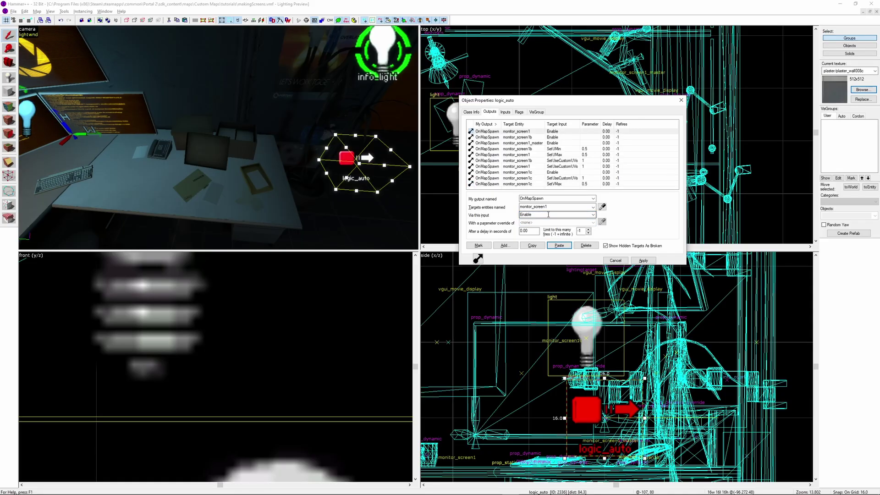
Correct monitor_screen1c's output so its input reads SetVMax.
left_click(563, 184)
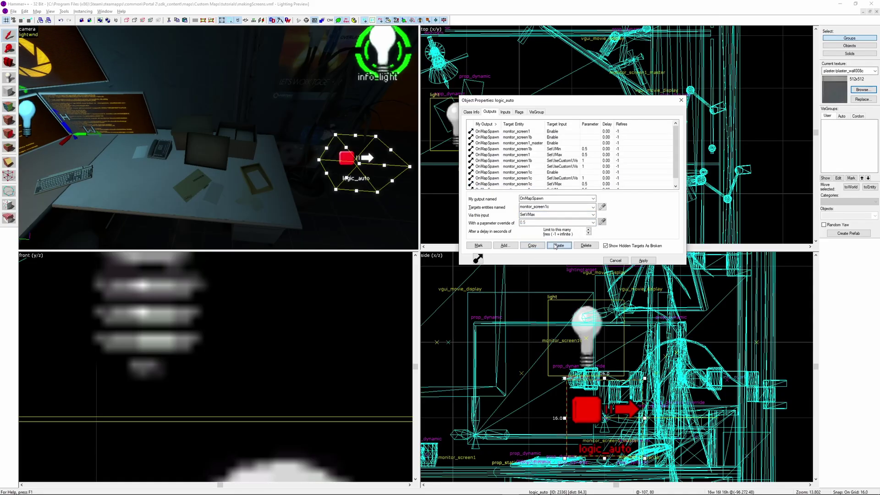
left_click_drag(535, 215, 528, 214)
type("Max")
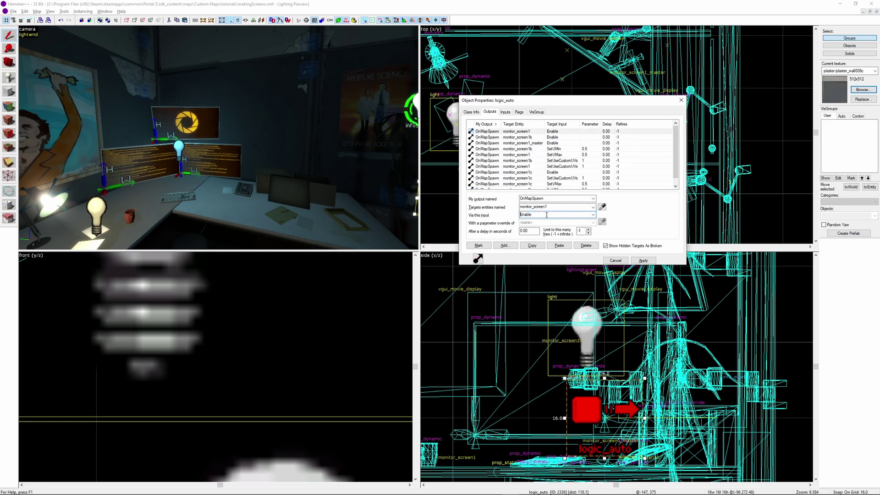
Review monitor_screen1's enable output and its display's Panel Height value.
left_click(568, 131)
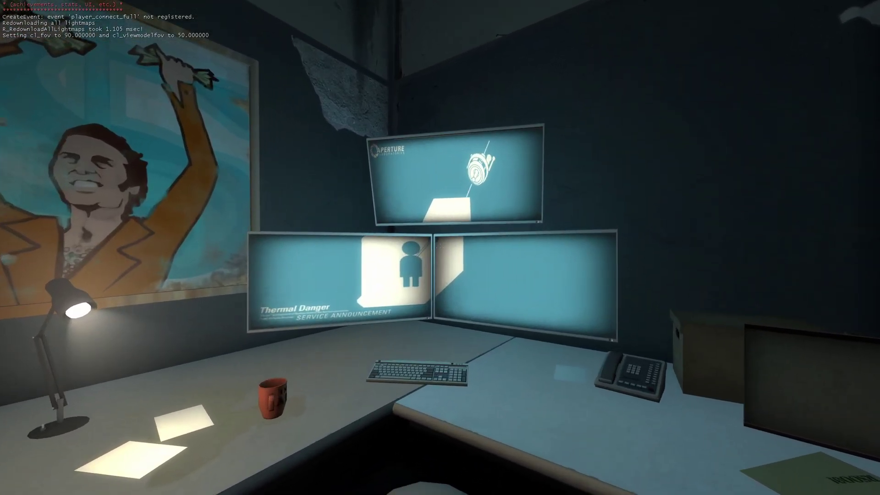
key("s")
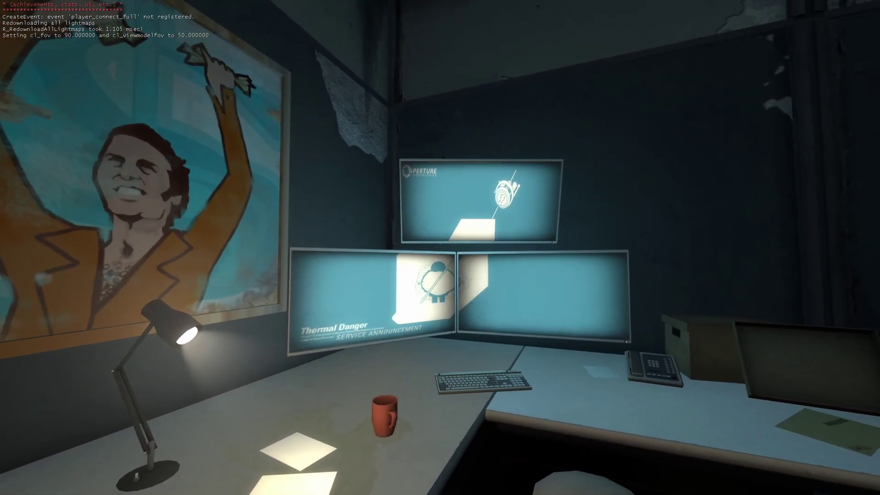
key("w")
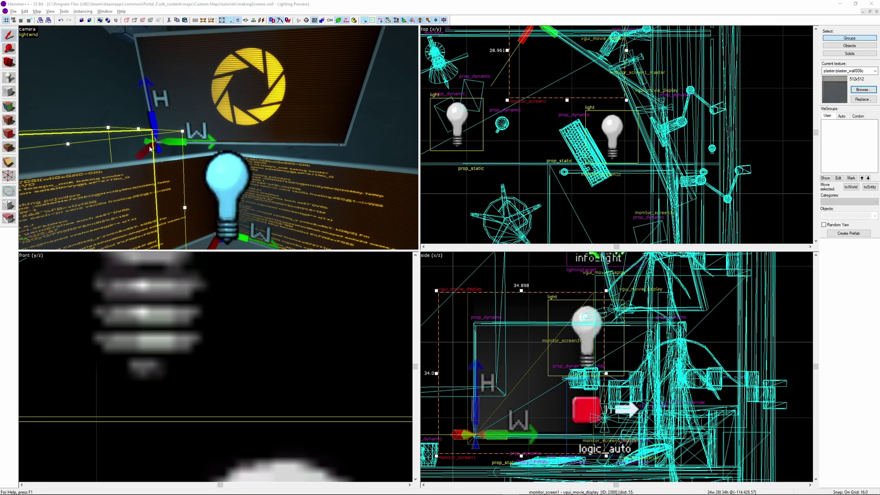
key("alt+Return")
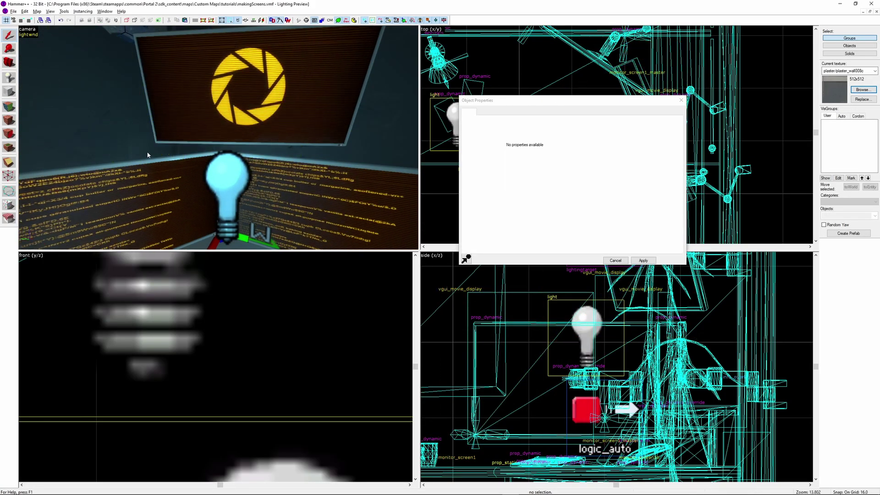
left_click(549, 230)
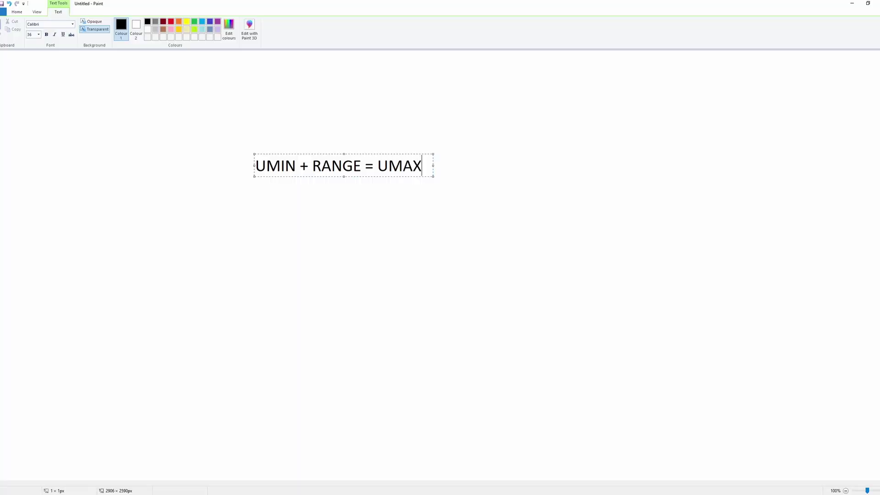
Write UMIN + RANGE = UMAX with the example 0.3 + 0.5 = 0.8 underneath.
left_click(255, 186)
left_click(263, 186)
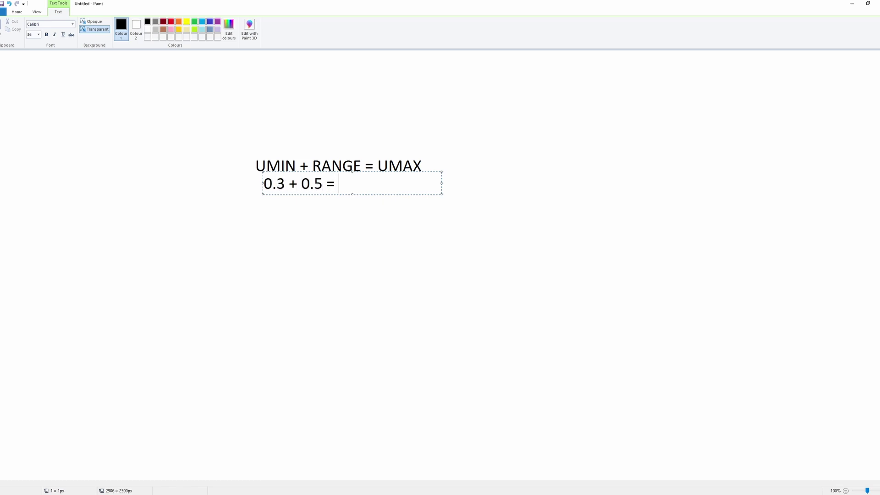
left_click(320, 209)
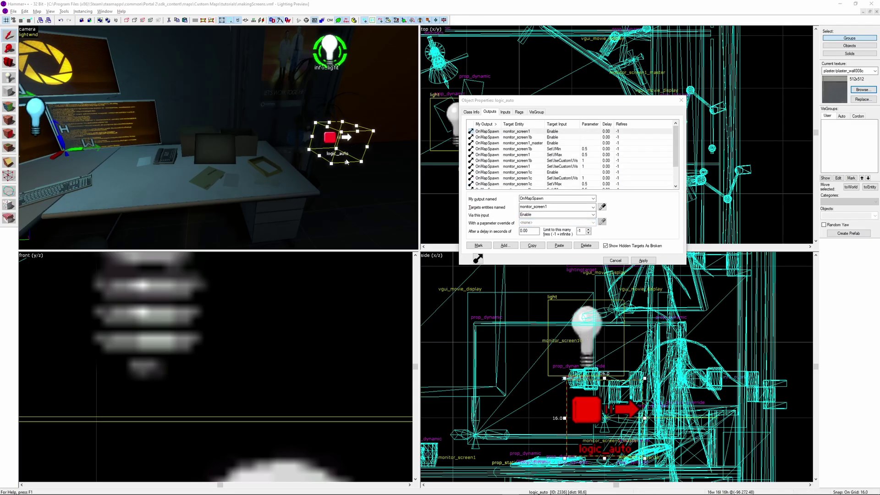
Compile and launch the map in Portal 2, walking up to the desk monitors.
key("F9")
left_click(419, 286)
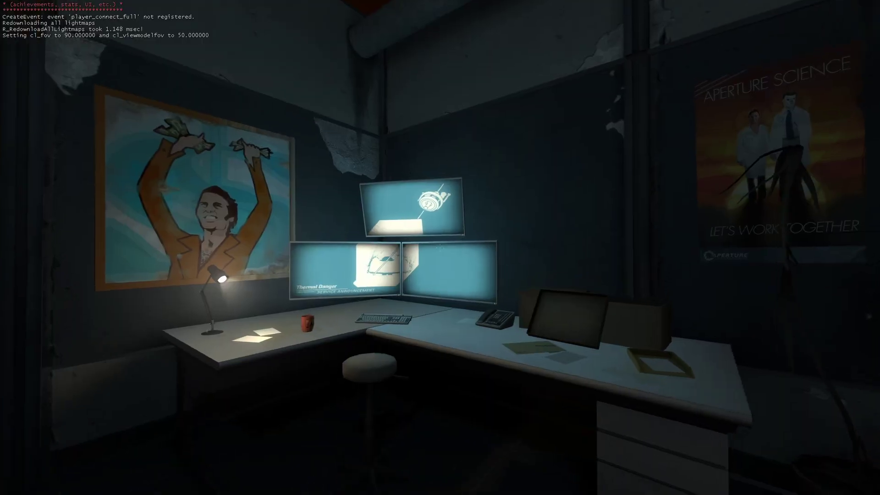
key("w")
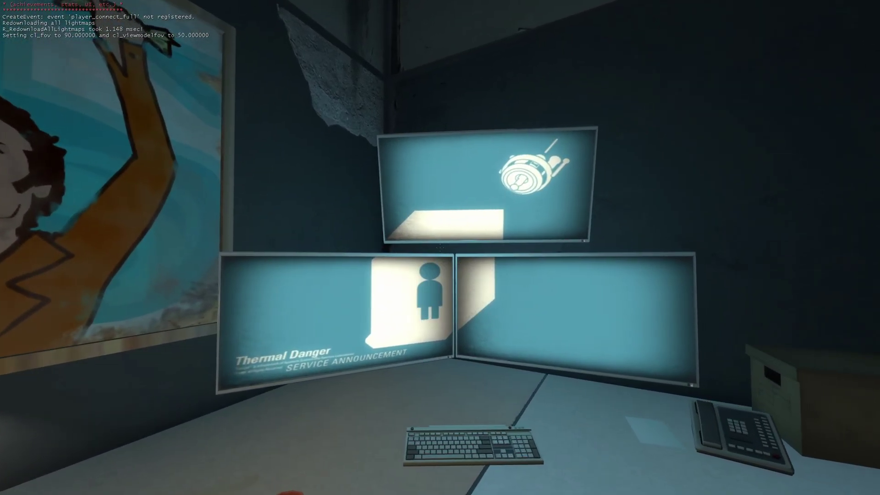
key("s")
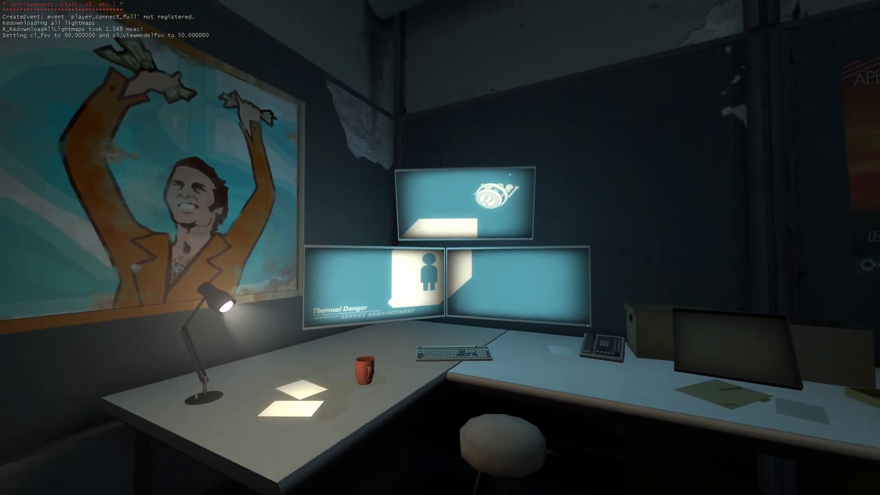
Walk around the cubicle inspecting the Thermal Danger video across all three monitors.
key("s")
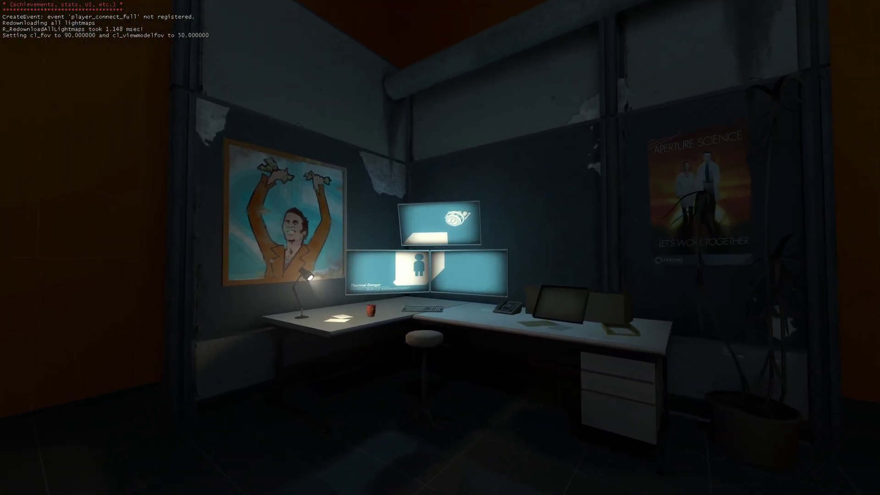
key("w")
key("s")
key("d")
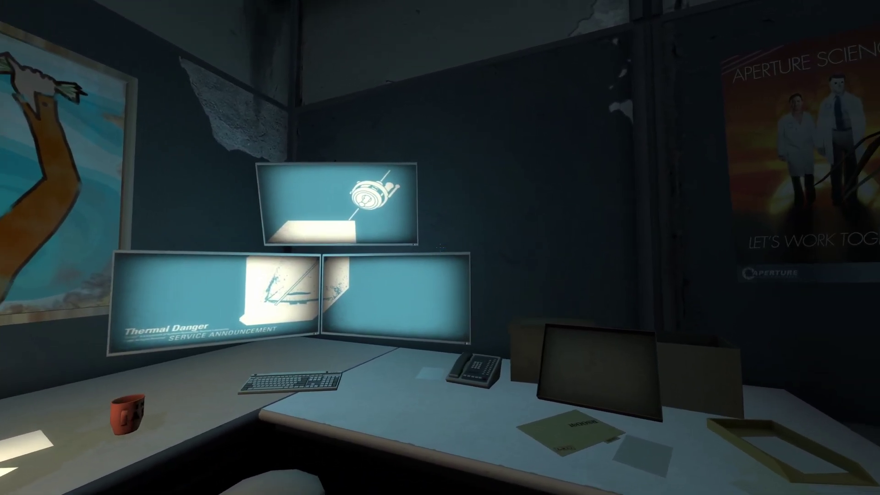
key("w")
key("s")
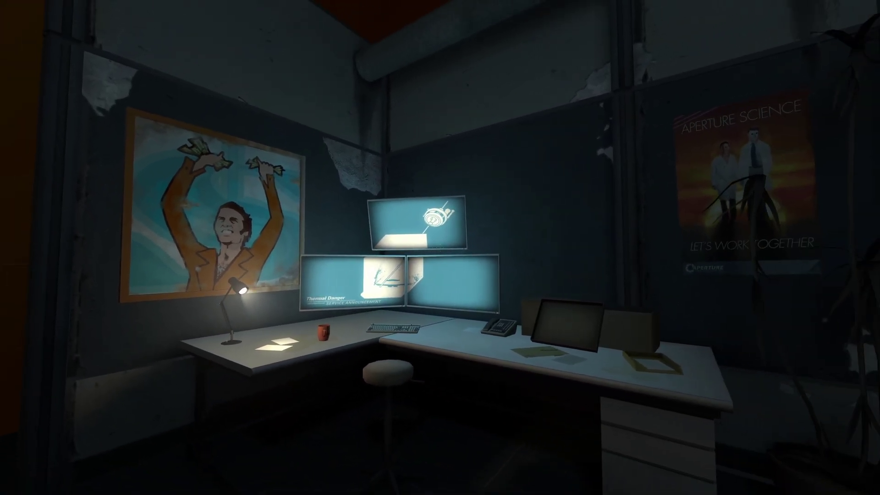
key("w")
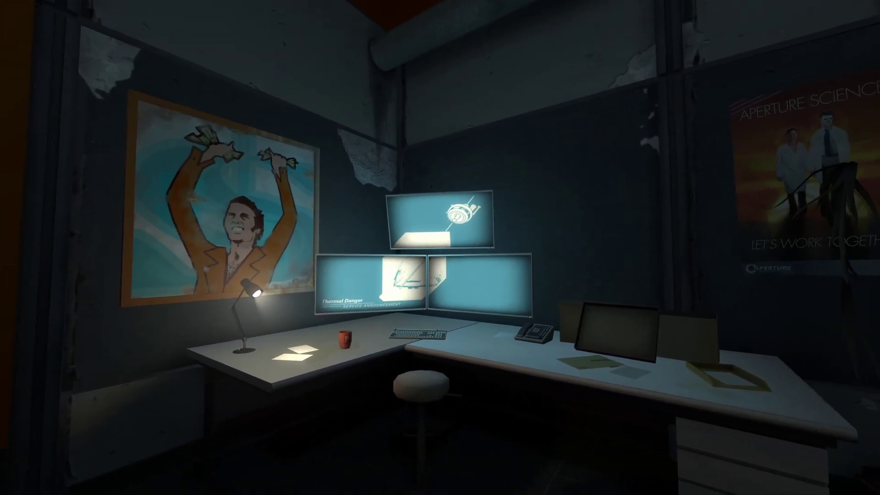
Set monitor_screen1_master's movie to Animal King and apply it.
key("w")
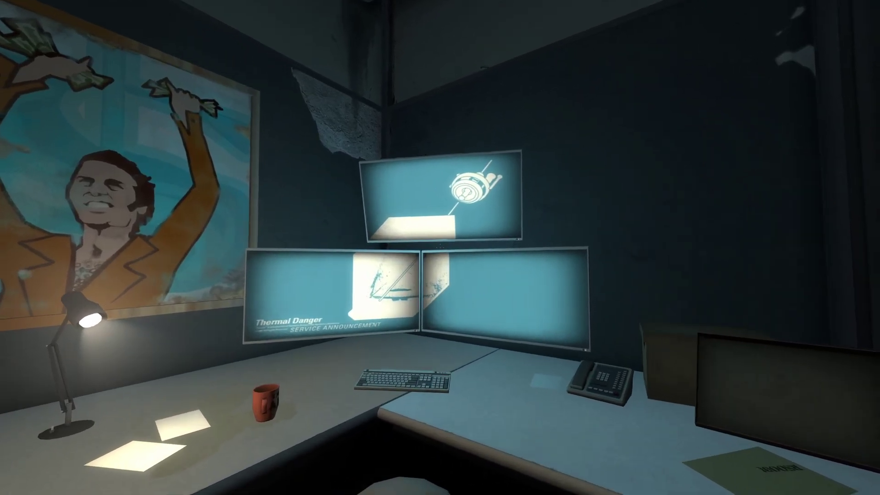
key("s")
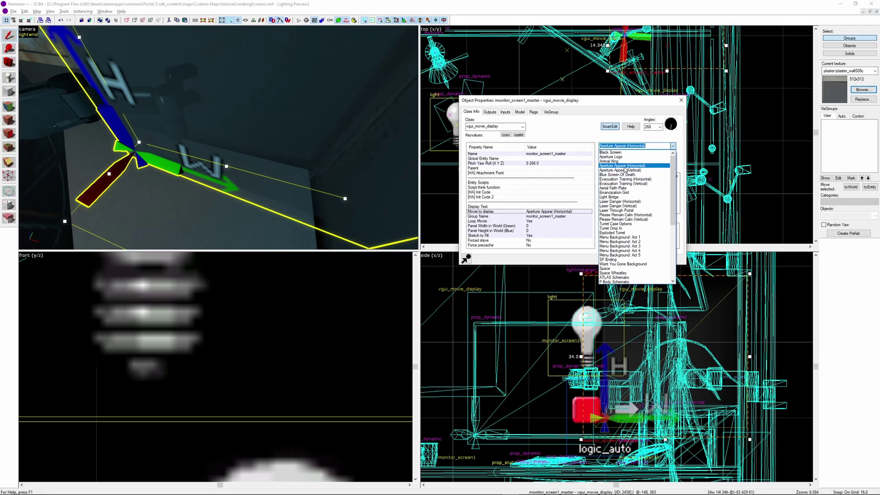
left_click(623, 161)
left_click(644, 260)
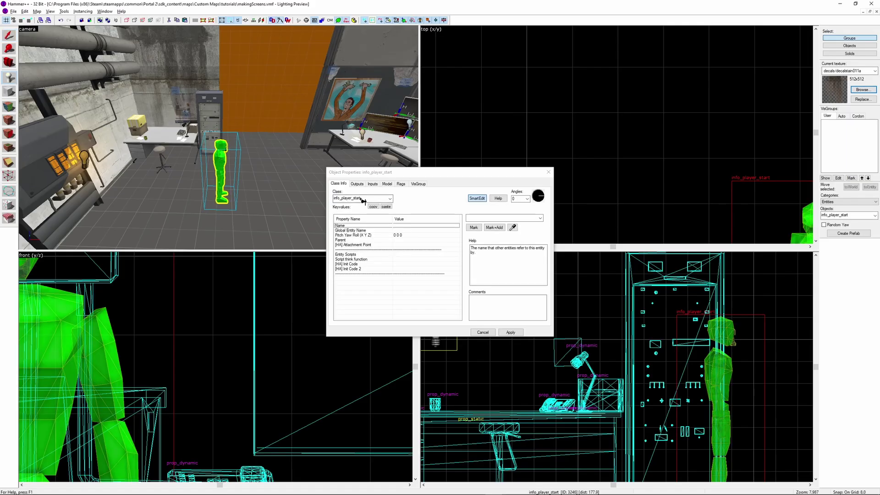
Make the entity a prop_static using the computer_1980_flatscreen model.
double_click(361, 199)
type("prop_static")
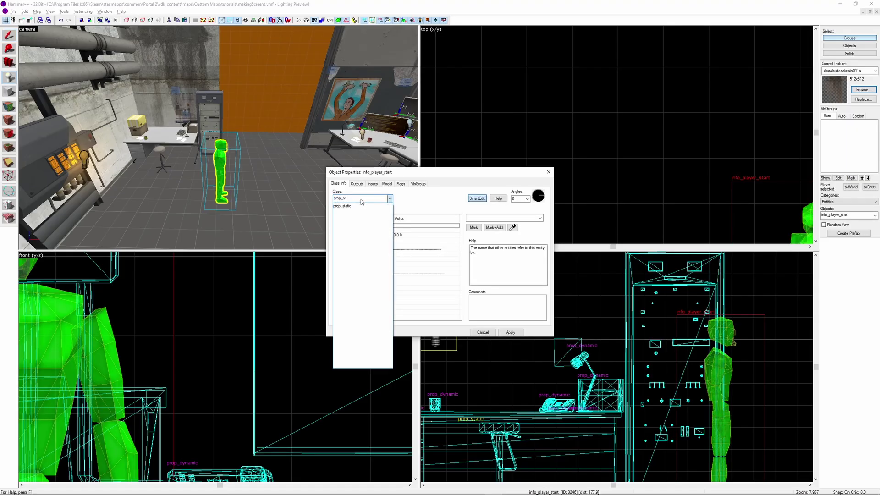
key("Return")
left_click(474, 228)
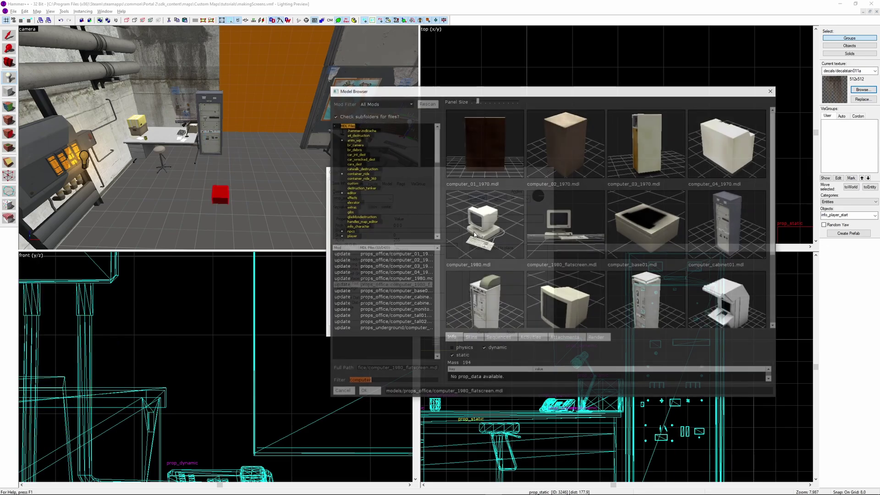
left_click(567, 230)
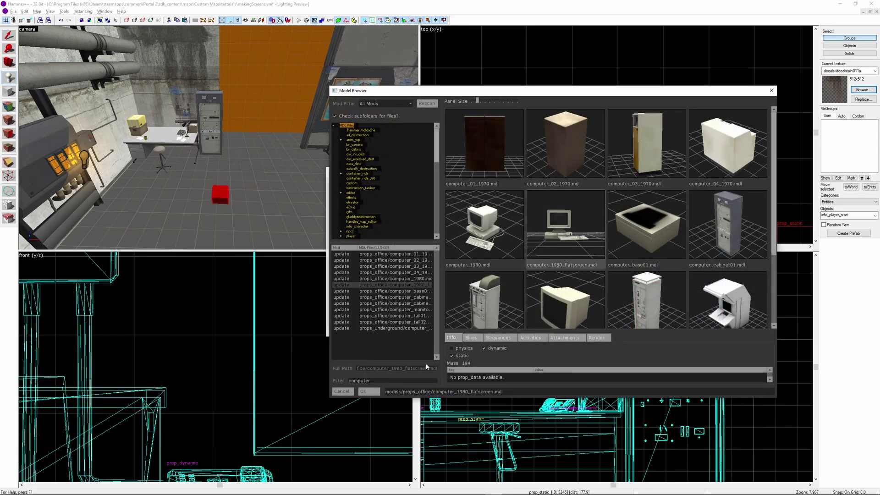
left_click(369, 390)
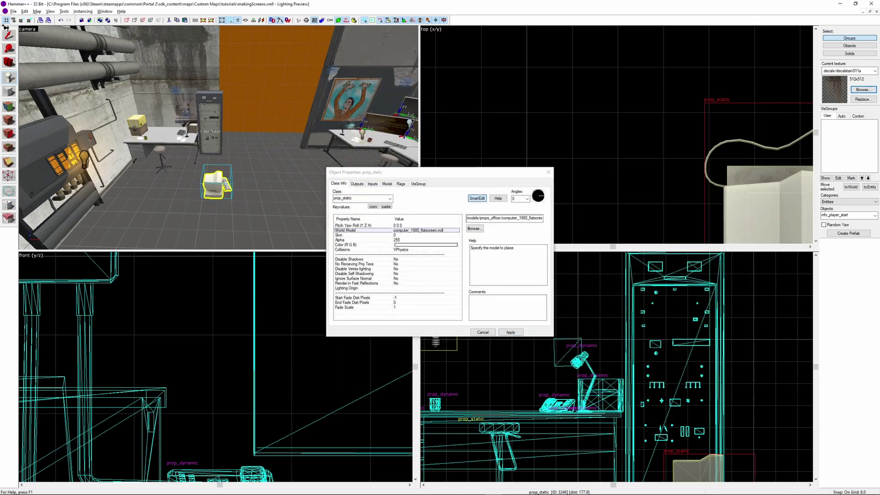
Draw a block over the computer's screen and texture it dev/dev_tvmonitor1a.
key("shift+b")
key("ctrl+e")
key("ctrl+shift+e")
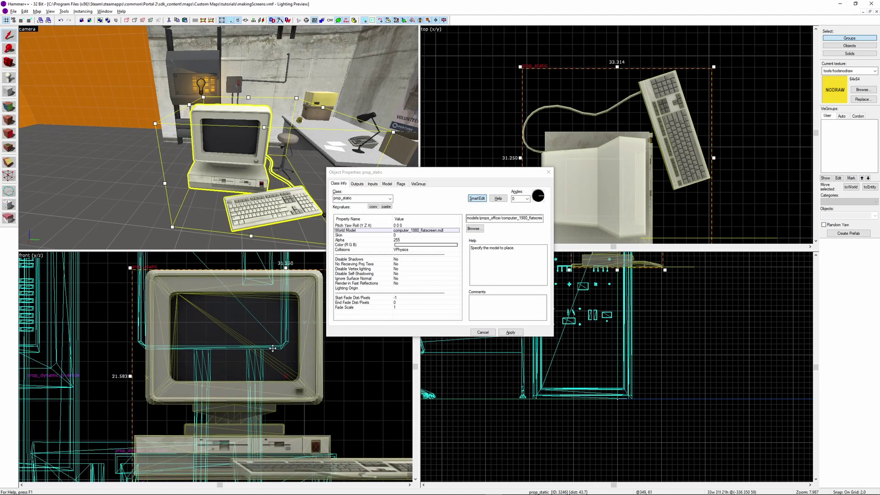
left_click_drag(178, 293, 260, 428)
scroll(256, 298, "up", 5)
scroll(94, 308, "down", 3)
scroll(245, 416, "up", 4)
scroll(229, 390, "down", 5)
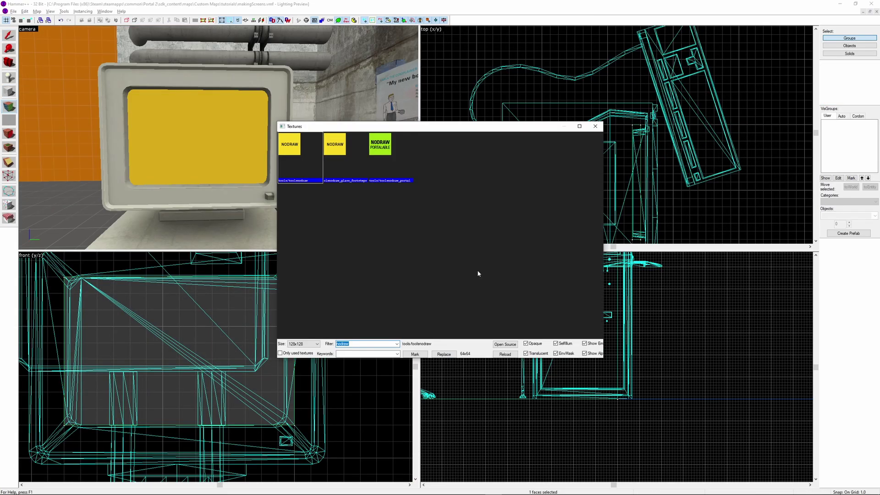
double_click(345, 153)
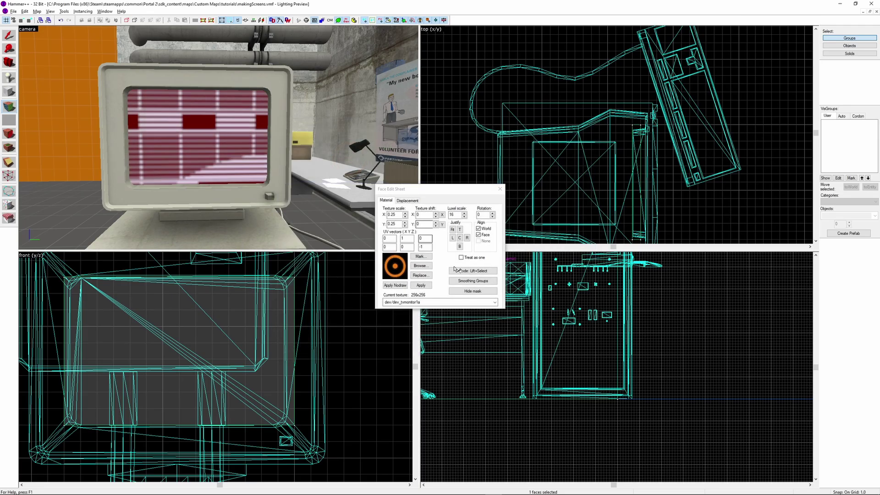
Fit the test card to the screen block, convert it to func_monitor, and start naming it.
left_click(453, 229)
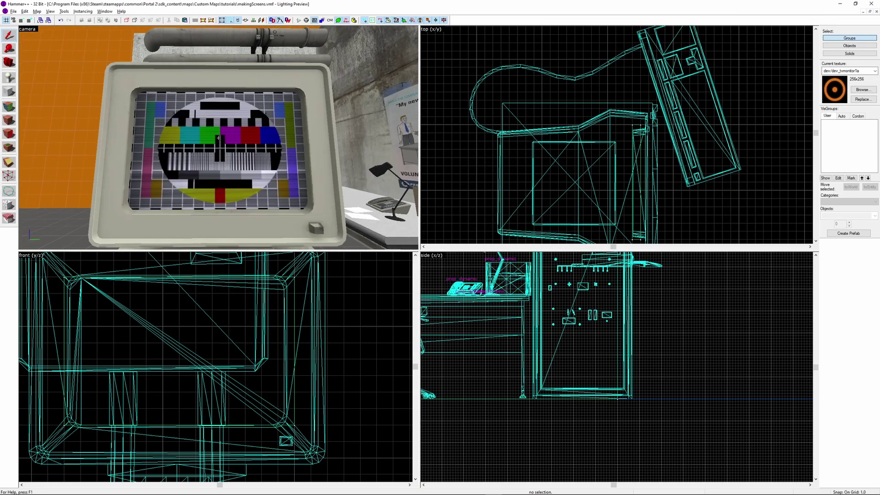
left_click(225, 167)
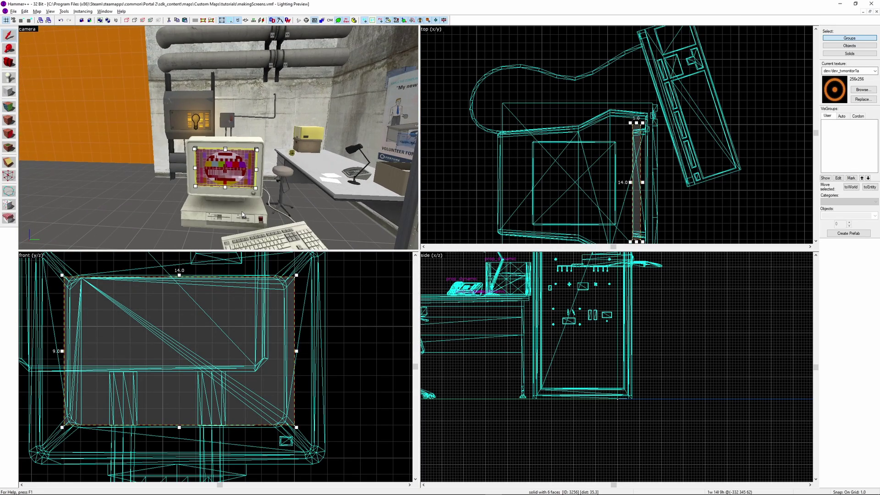
key("ctrl+t")
double_click(365, 198)
type("func_monitor")
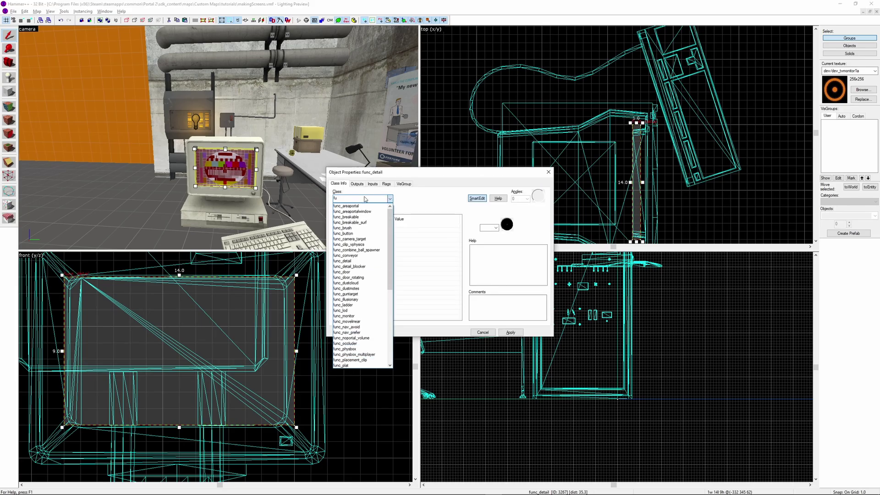
key("Return")
type("monitor_")
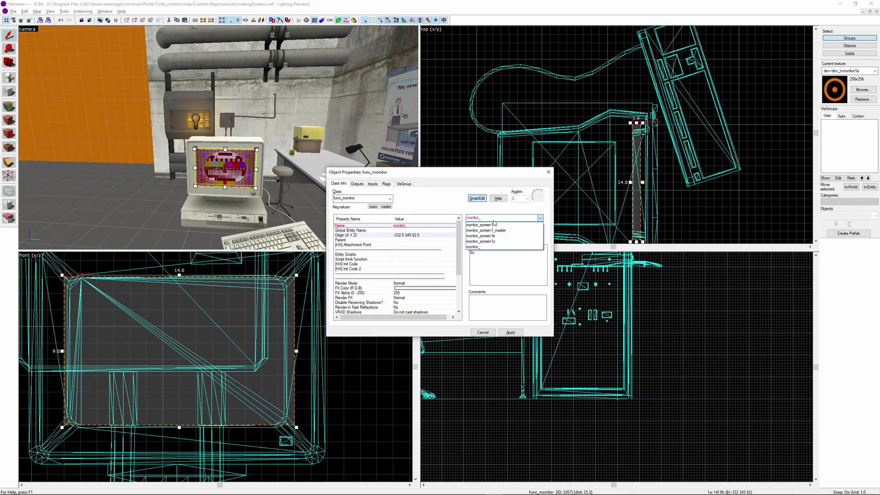
key("BackSpace")
key("BackSpace")
key("BackSpace")
key("BackSpace")
key("BackSpace")
key("BackSpace")
key("BackSpace")
key("BackSpace")
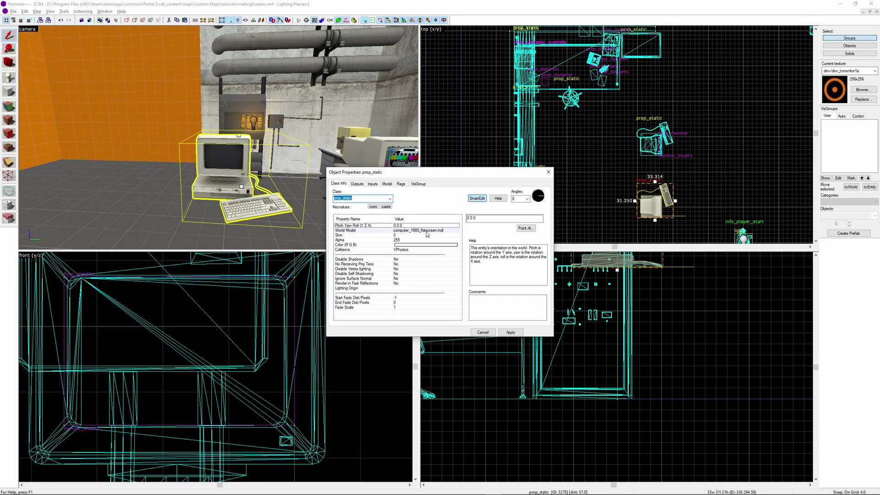
Set the new entity's class to point_camera and give logic_auto an OnMapSpawn output.
type("point_camera")
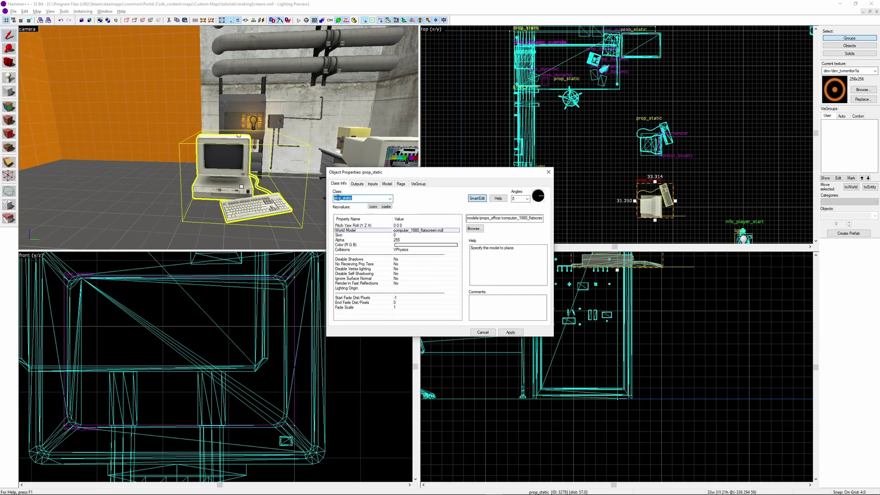
key("Return")
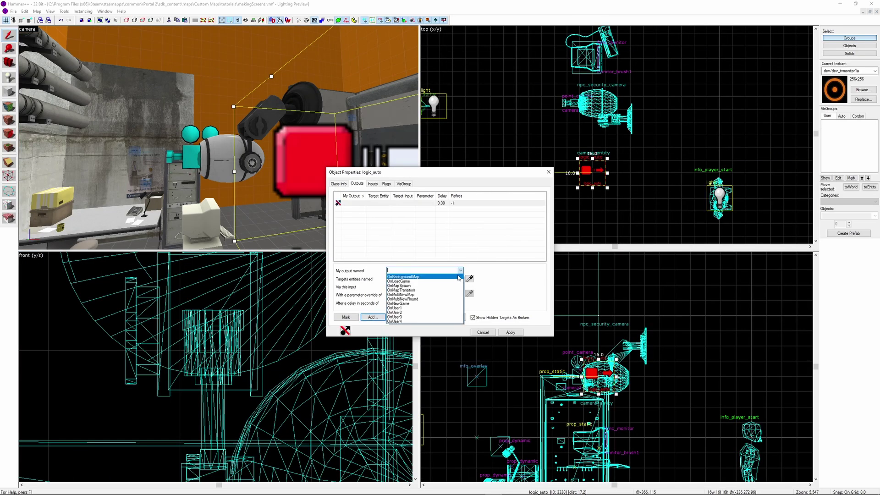
left_click(456, 286)
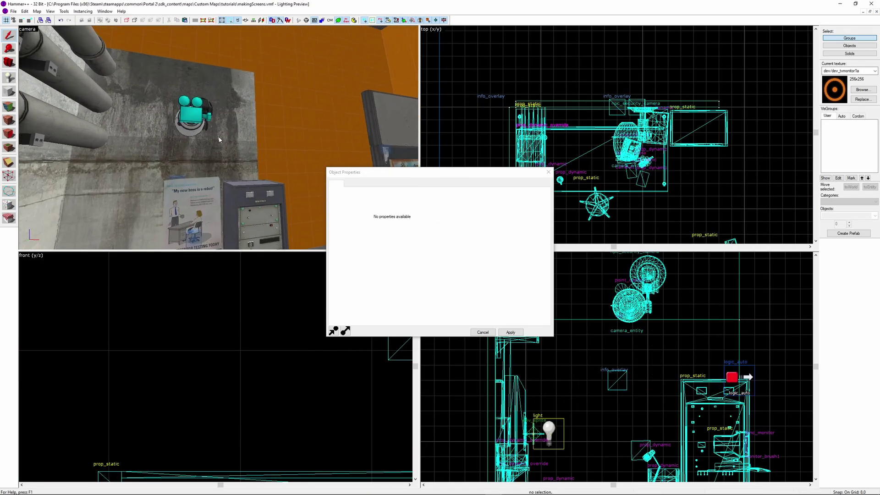
Set camera1's angles to 0 270 0 and check monitor_brush1's properties.
left_click(631, 300)
scroll(601, 187, "up", 3)
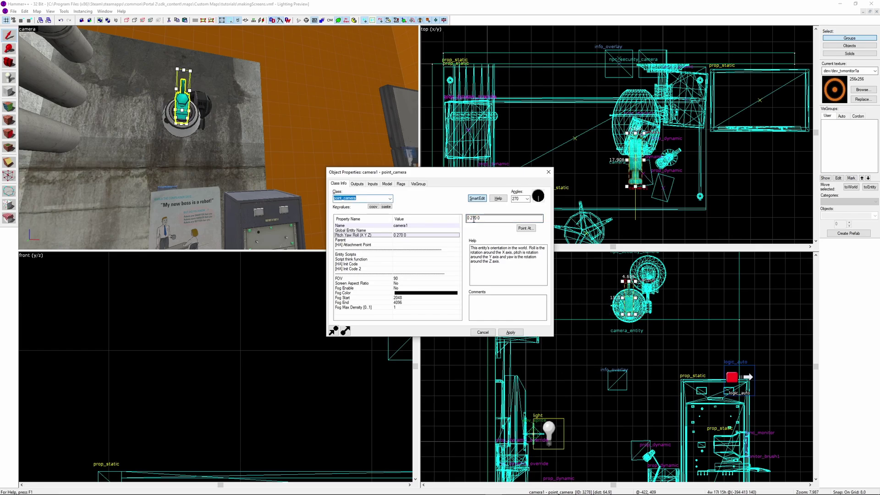
left_click(219, 137)
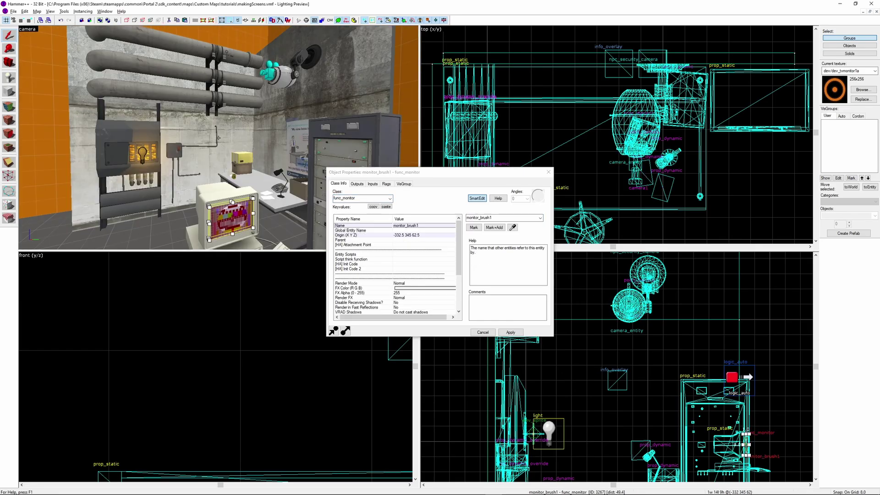
scroll(413, 300, "down", 3)
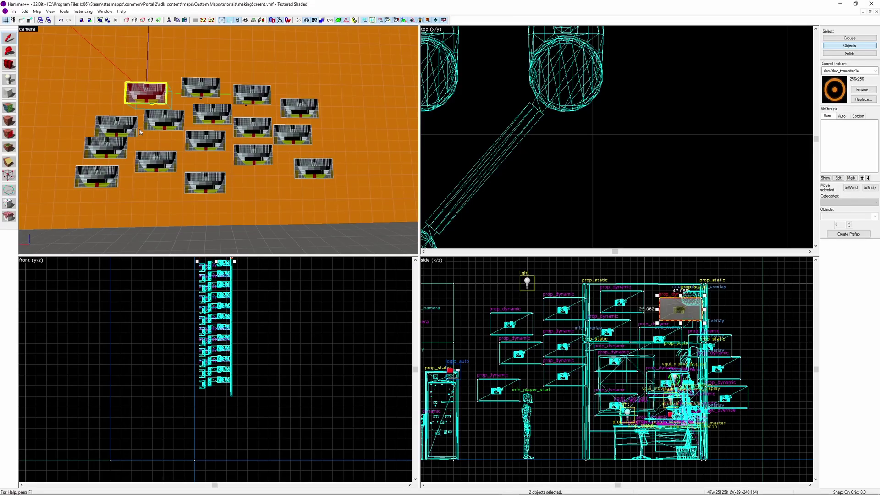
Select all 16 monitor screen faces and justify-fit the dev_tvmonitor1a texture across them.
key("shift+a")
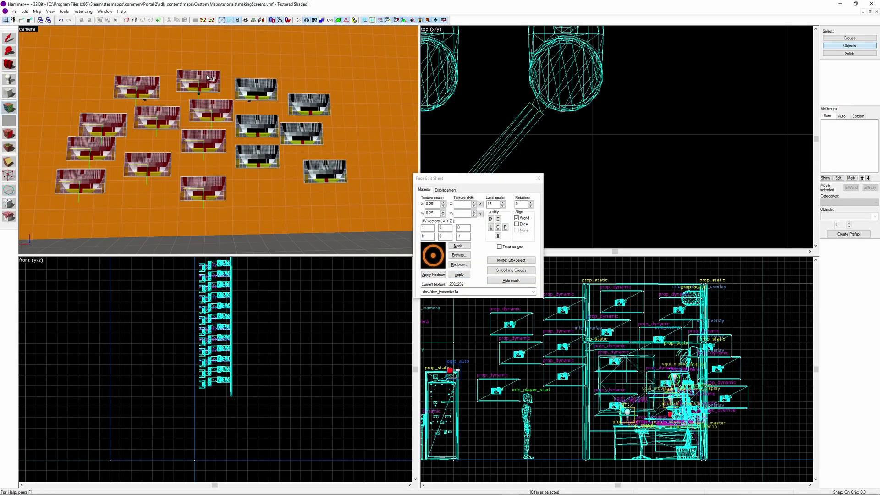
left_click(329, 180, "ctrl")
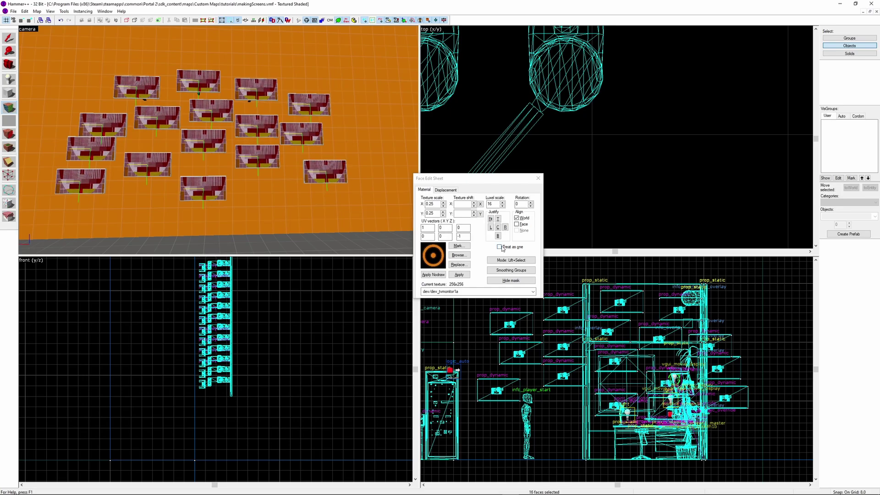
left_click(491, 220)
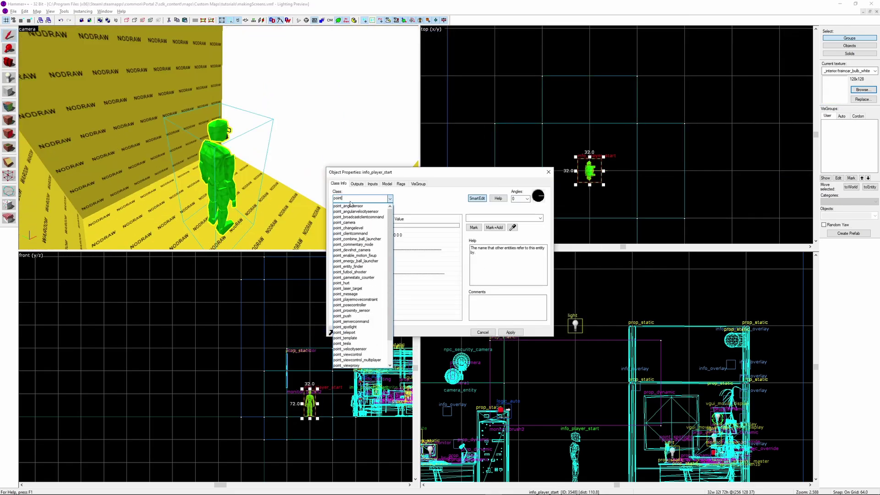
Change the entity's class to point_camera.
left_click(345, 222)
key("ctrl+shift+e")
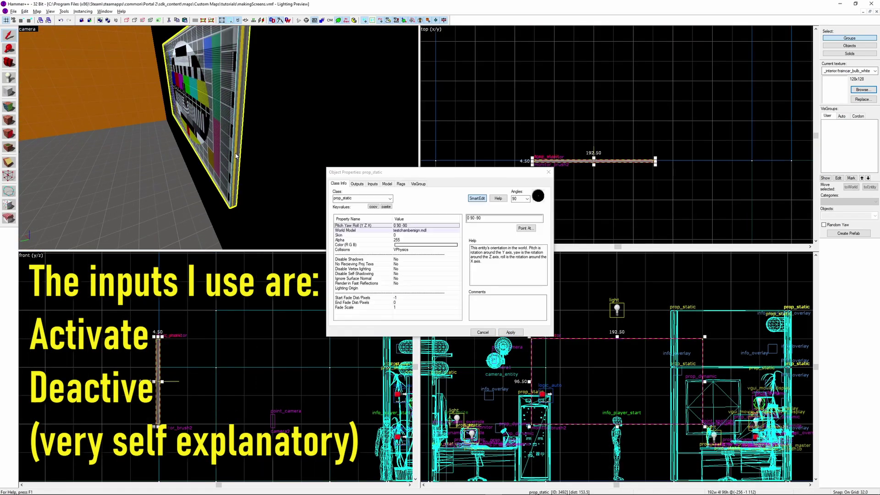
scroll(730, 157, "up", 4)
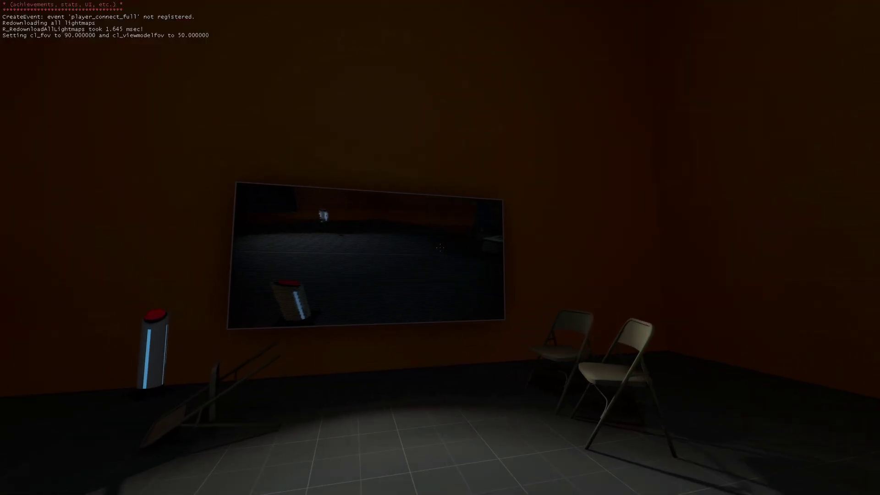
Reduce the env_projectedtexture's FarZ from 750 to 300.
key("w")
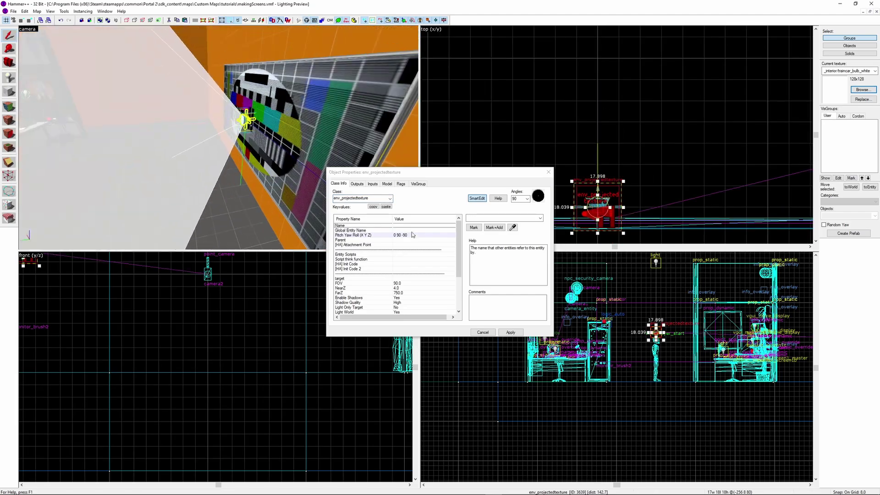
left_click(394, 283)
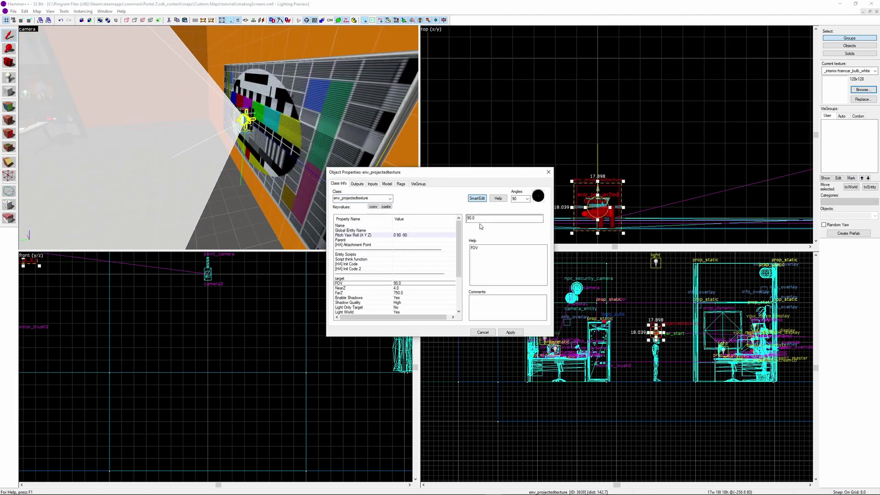
left_click(394, 292)
type("300")
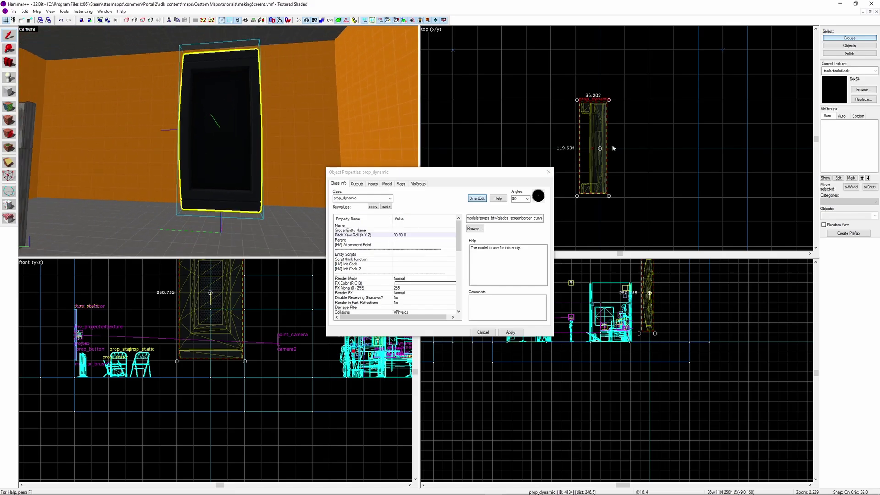
Shift and raise the glados_screenborder prop into place in the 2D views.
left_click_drag(596, 169, 598, 190)
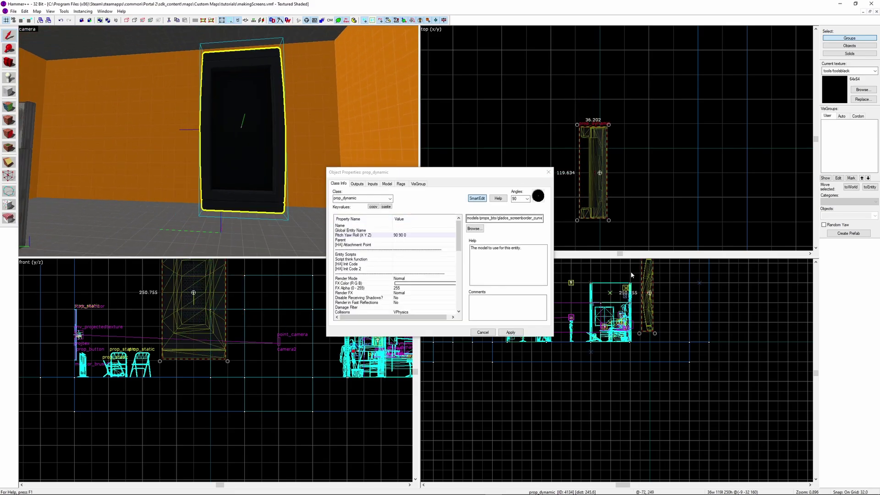
left_click_drag(650, 319, 648, 312)
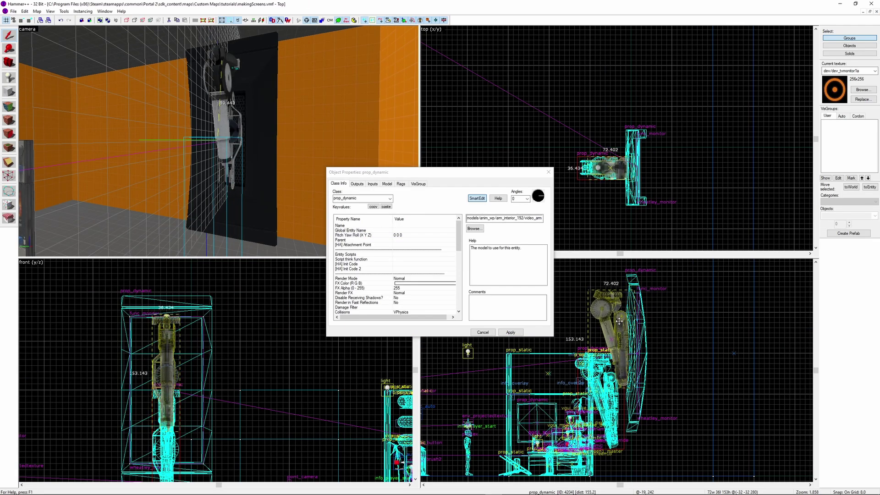
left_click_drag(619, 322, 619, 311)
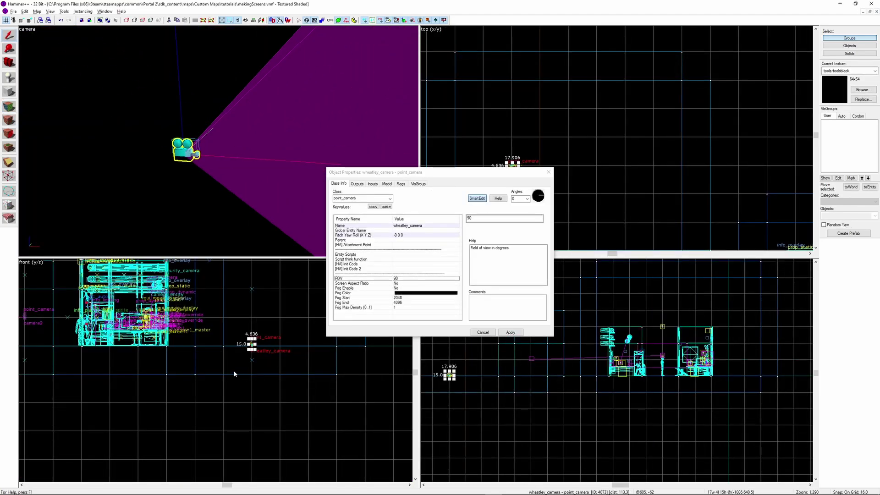
Narrow wheatley_camera's field of view from 90 to 30.
scroll(234, 374, "down", 2)
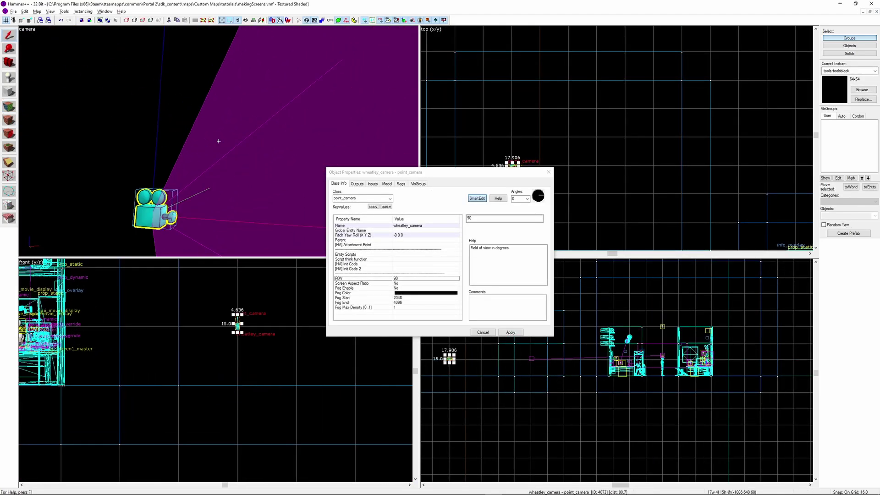
left_click(492, 219)
type("30")
key("Return")
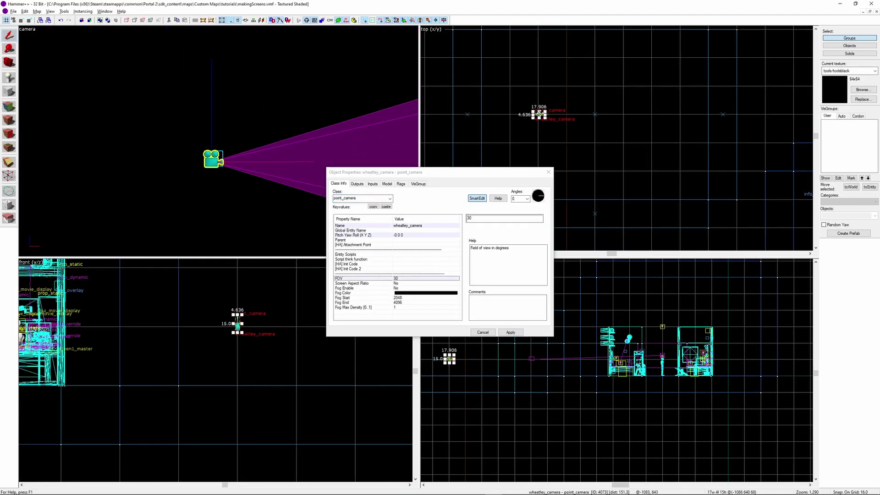
Select the npc_wheatley_boss entity and orbit the 3D view around the Wheatley model.
left_click(386, 207)
left_click(528, 115)
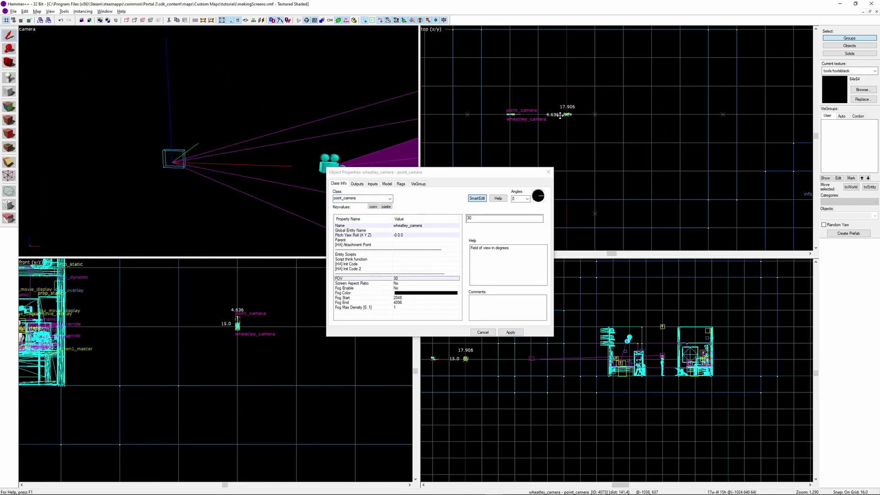
scroll(235, 275, "down", 2)
left_click_drag(244, 184, 219, 141)
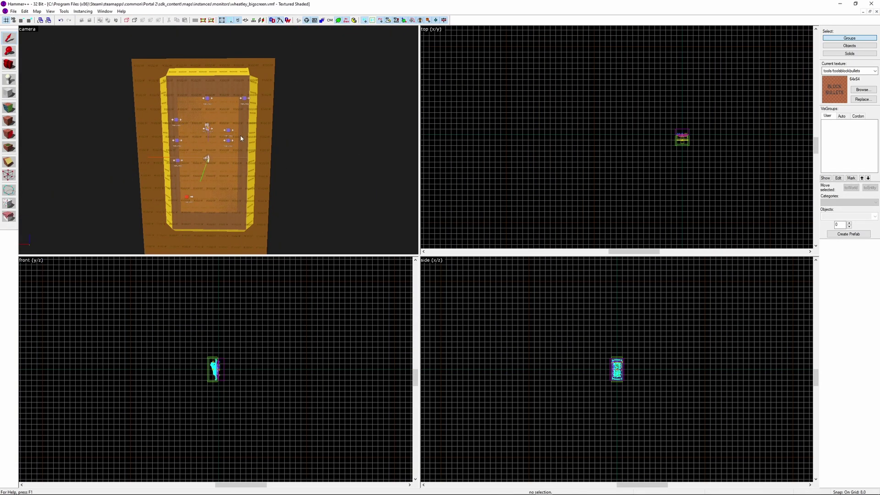
Make the player start a func_instance of wheatley_bigscreen.vmf named wheatley_screen, then convert a second entity likewise.
left_click(164, 126)
left_click_drag(153, 128, 206, 182)
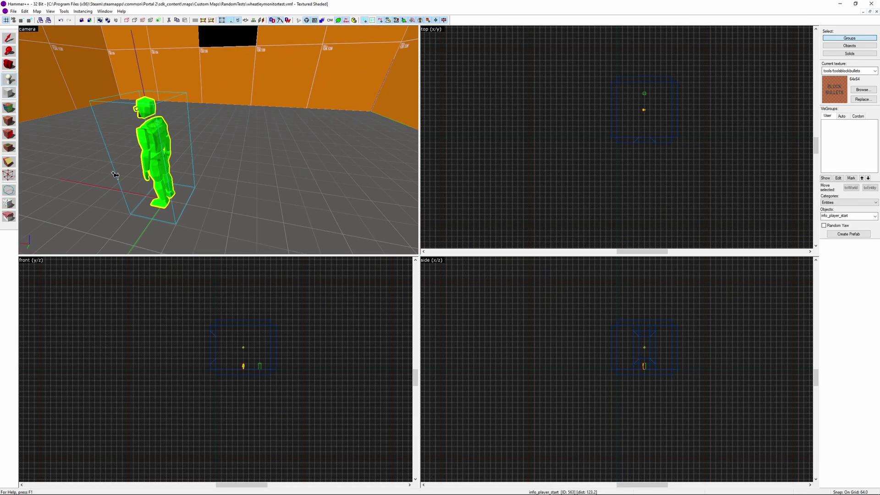
key("alt+Return")
left_click(345, 205)
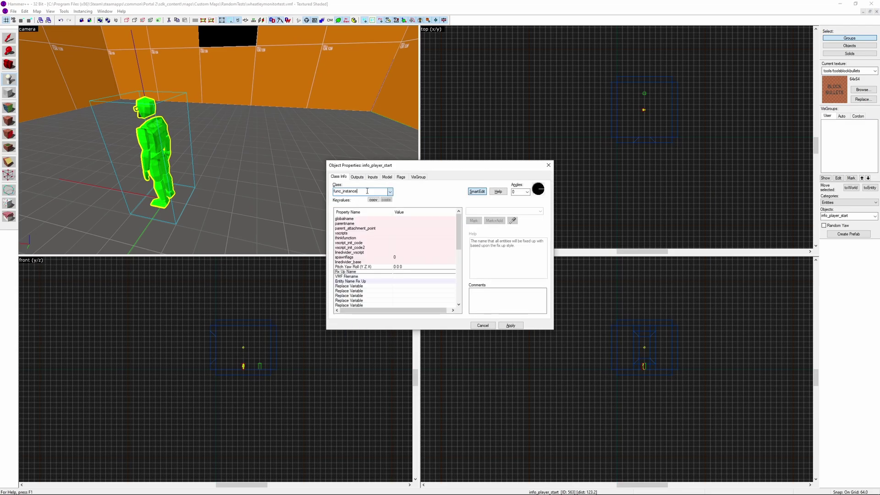
double_click(431, 229)
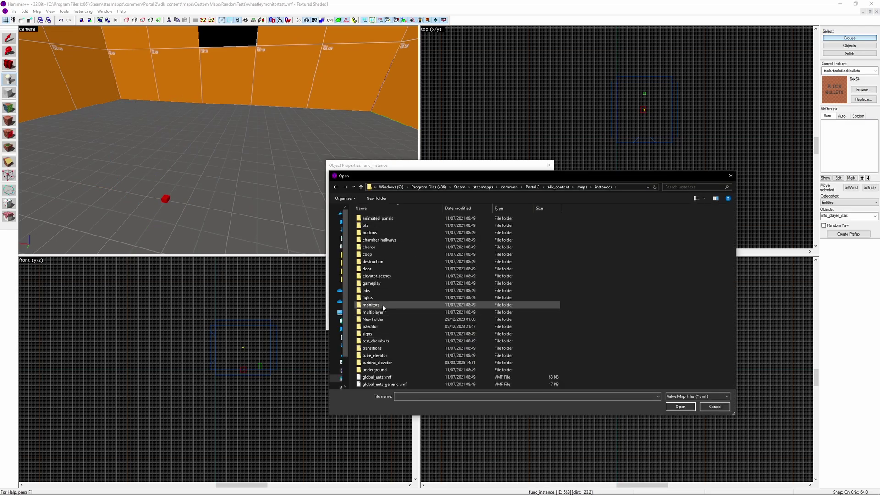
double_click(384, 218)
left_click(509, 325)
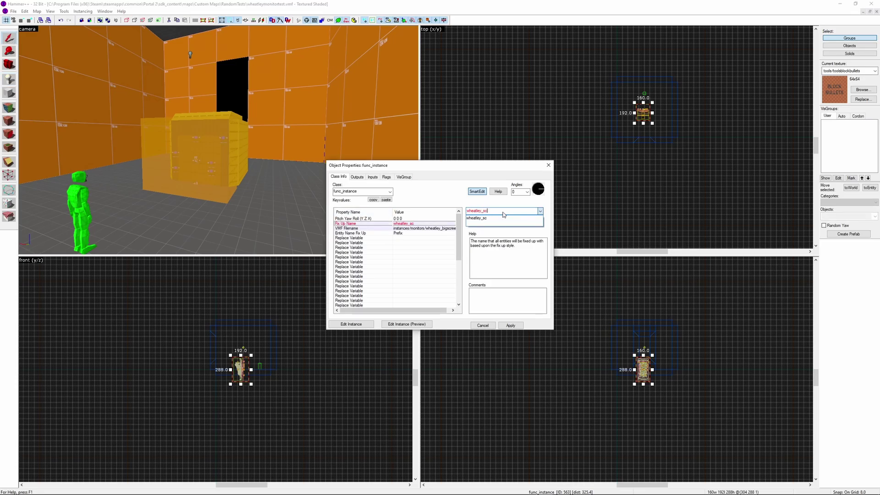
left_click(549, 165)
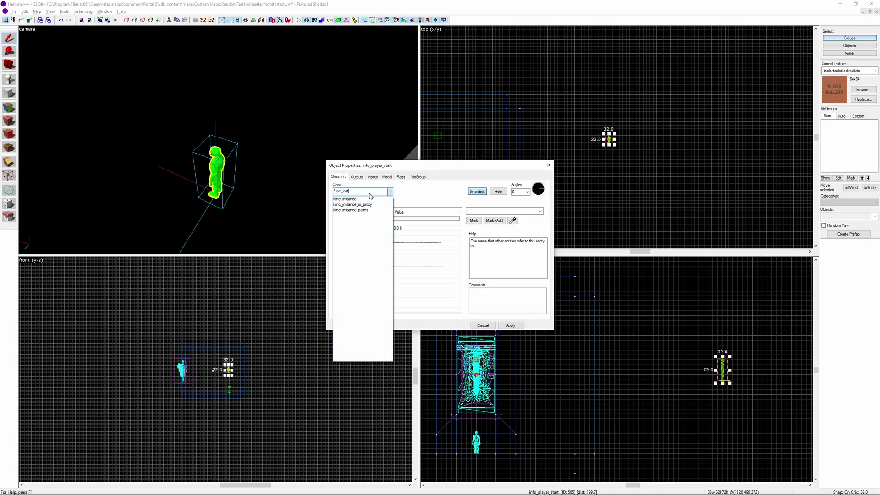
left_click(377, 199)
Pick the instance map file and have OnPressed fire the wheatley_screen instance's relay input.
left_click(475, 222)
double_click(384, 227)
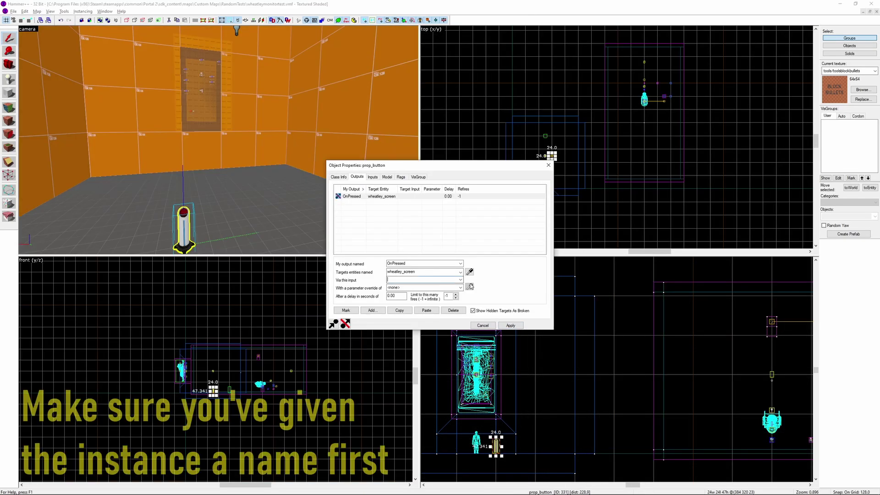
left_click(460, 280)
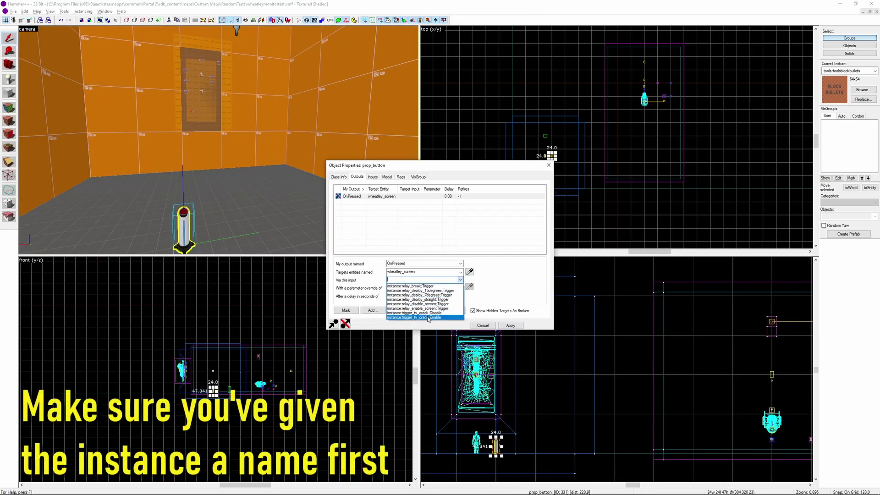
left_click(443, 295)
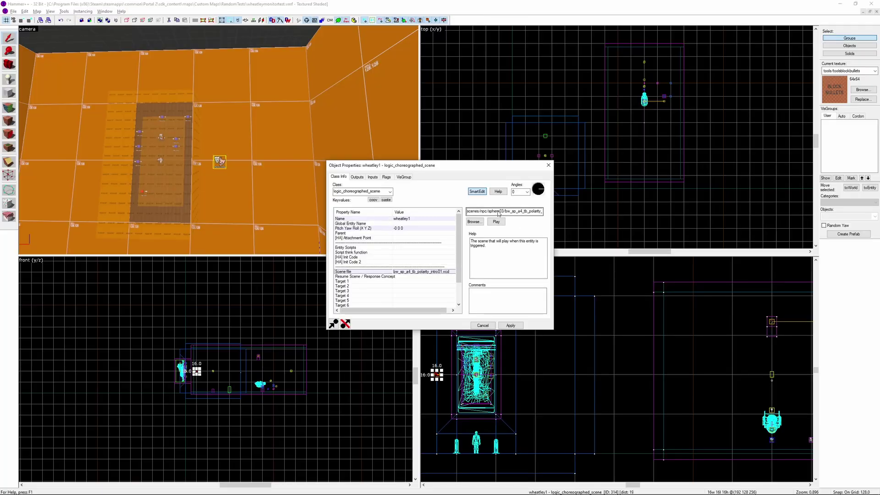
In Portal 2, walk to the button, then back away to watch Wheatley appear on the big screen.
key("z")
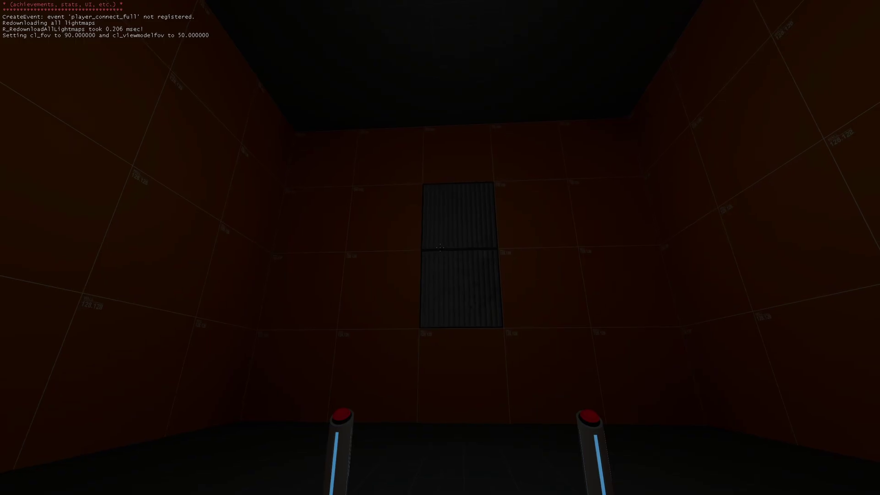
key("w")
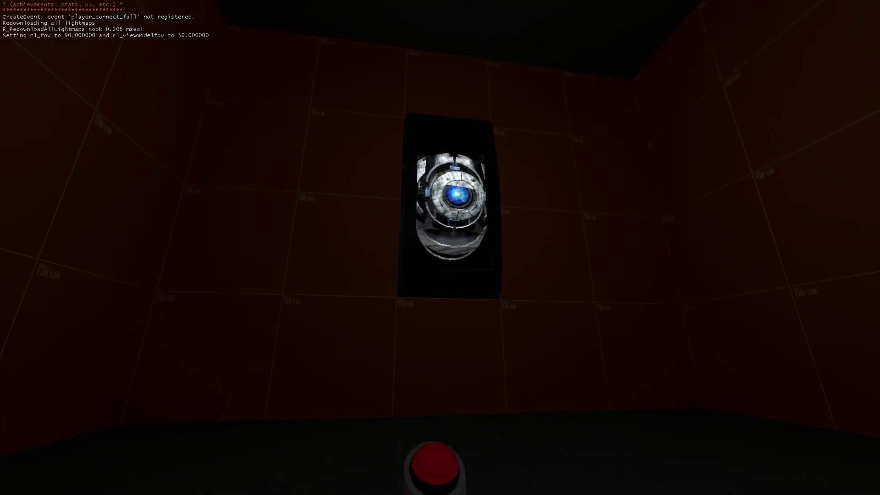
key("s")
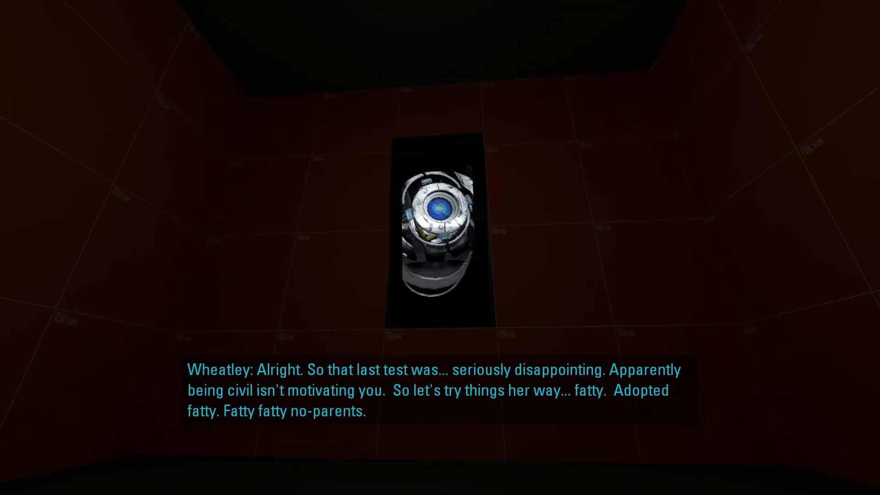
key("s")
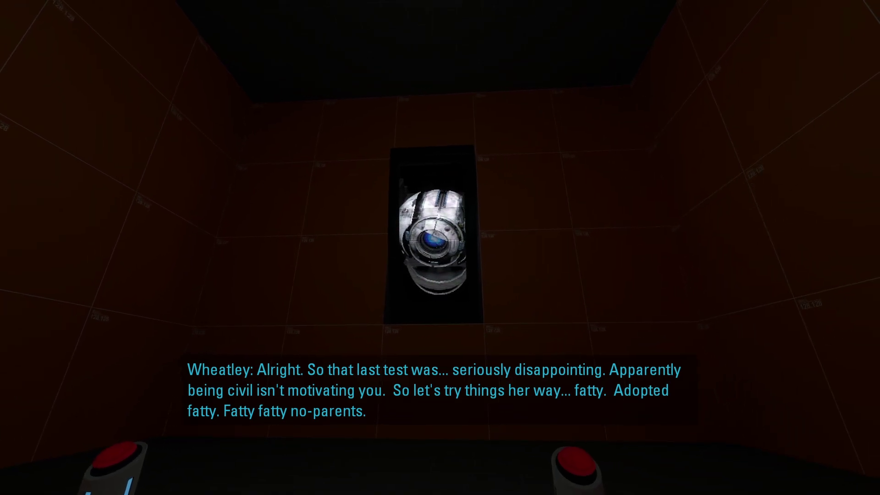
key("a")
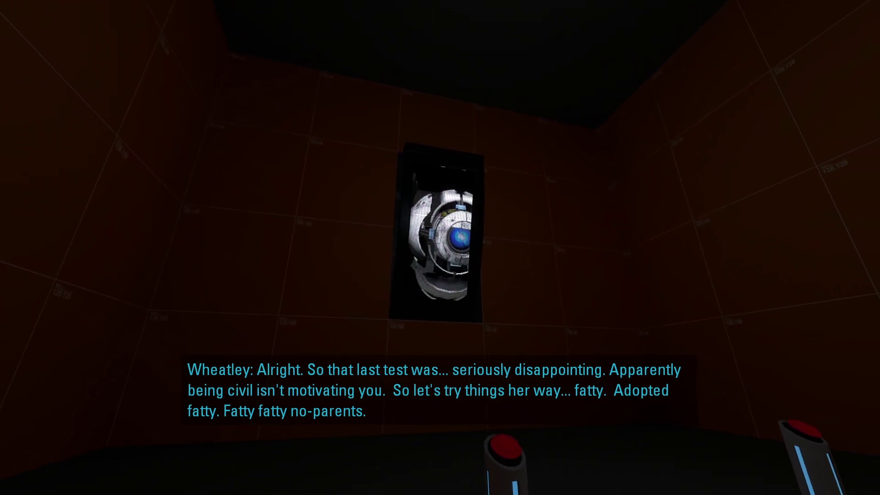
key("w")
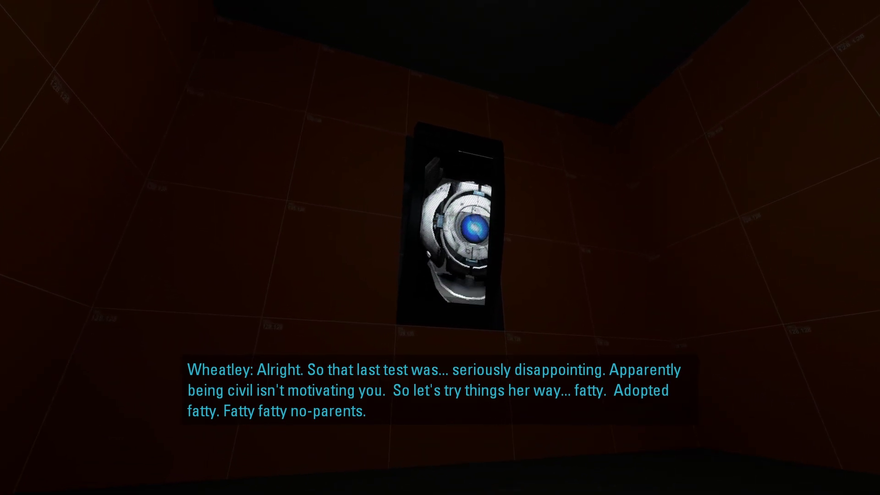